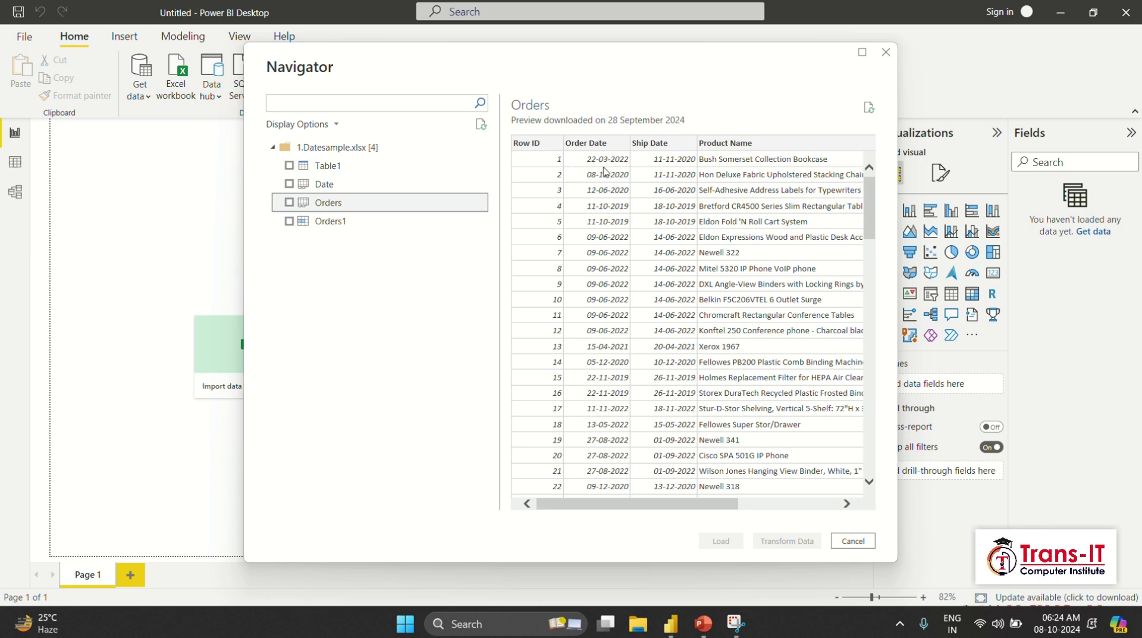
Load the Orders sheet from 1.Datesample.xlsx into the model and show its table data
{"action": "left_click", "coordinate": [289, 203]}
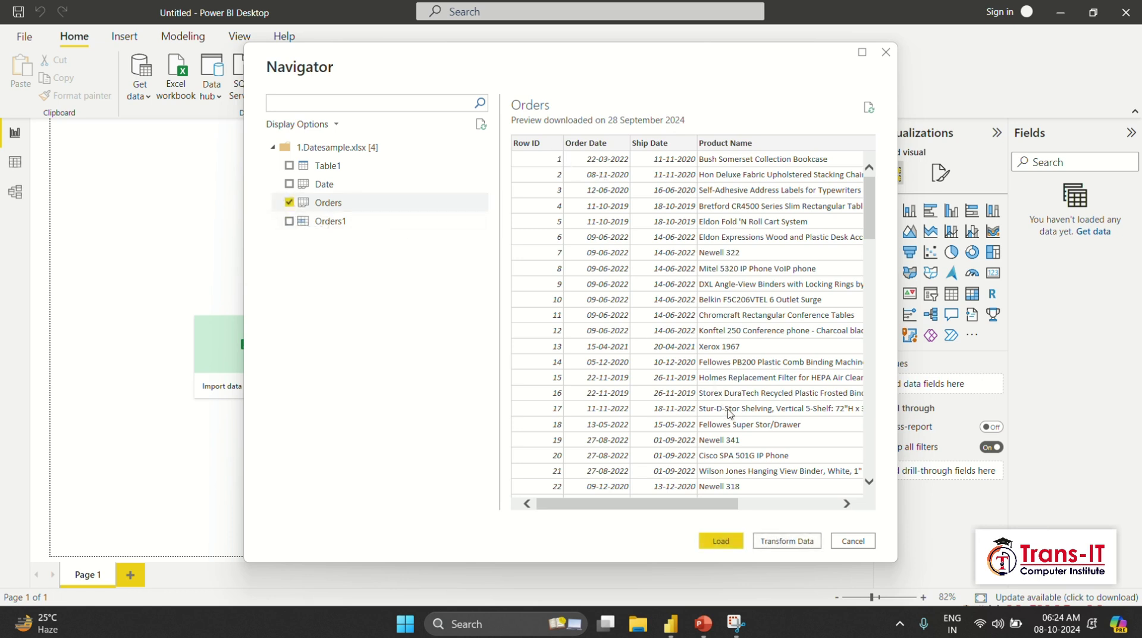
{"action": "left_click", "coordinate": [721, 541]}
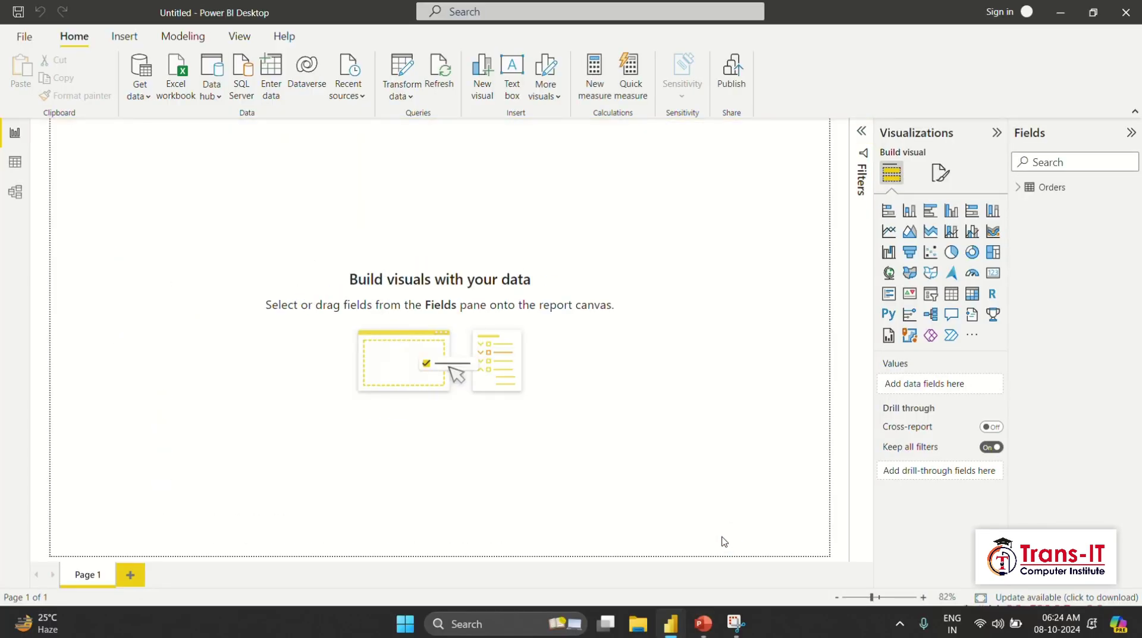
{"action": "left_click", "coordinate": [14, 161]}
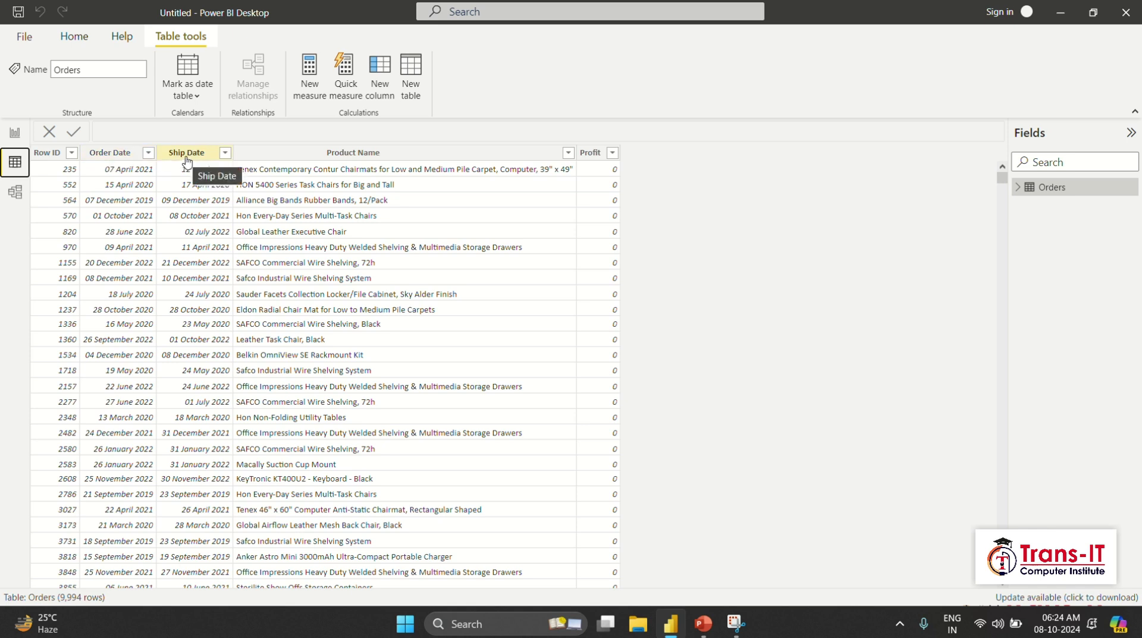
Format the Order Date column as Wednesday, 14 March, 2001 (dddd, d mmmm, yyyy)
{"action": "left_click", "coordinate": [122, 153]}
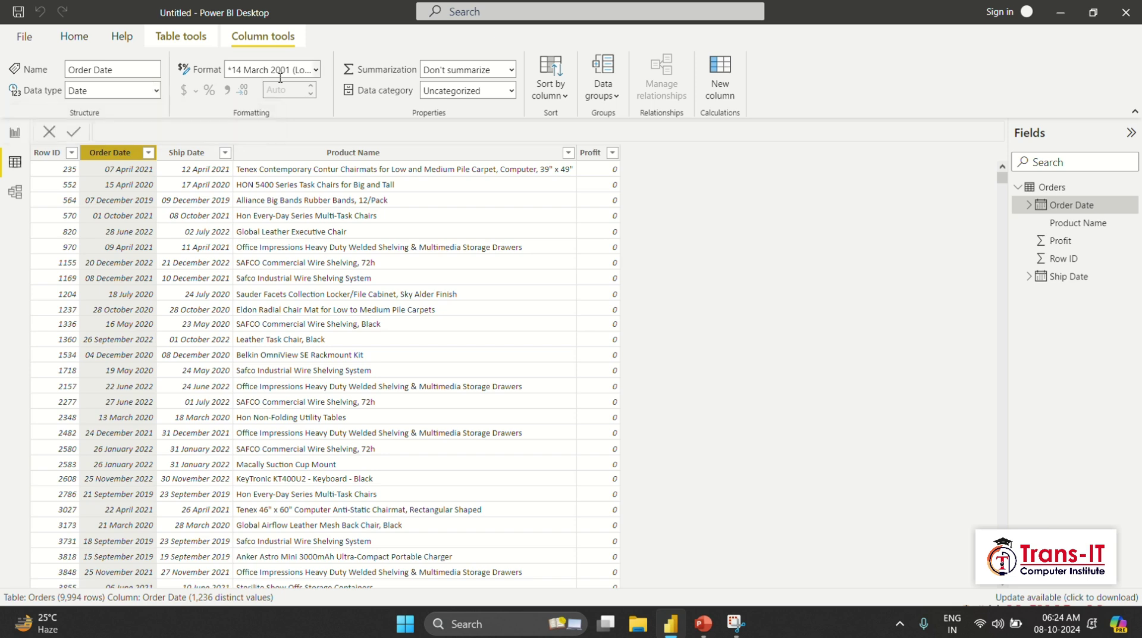
{"action": "left_click", "coordinate": [316, 70]}
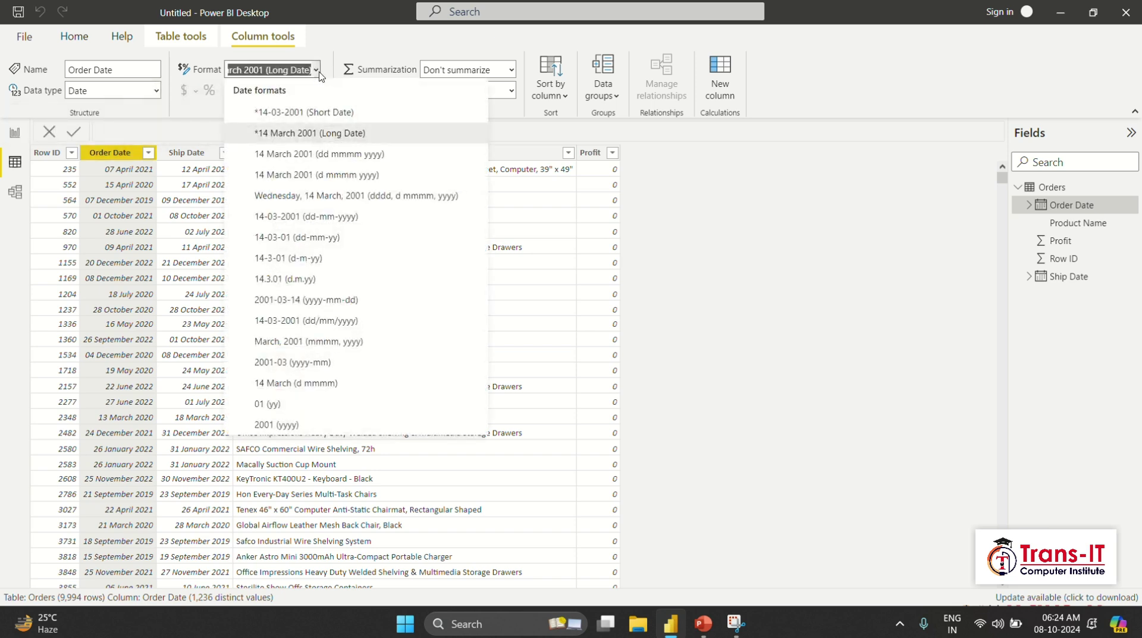
{"action": "left_click", "coordinate": [327, 197]}
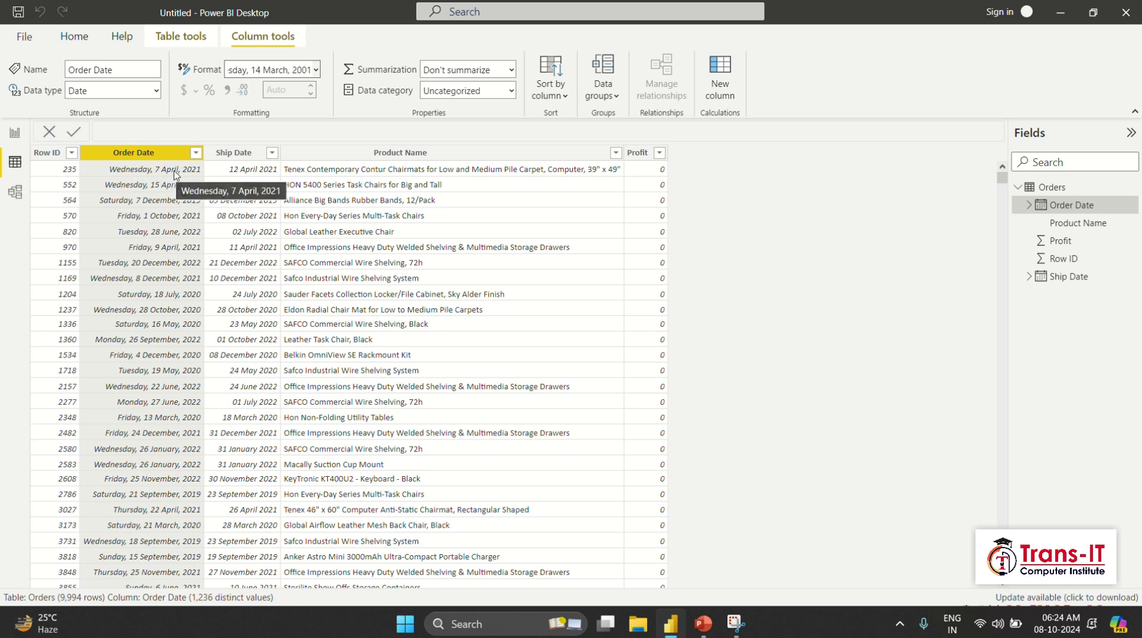
Add a calculated column named DAy to the Orders table and start its formula with the DAY function
{"action": "left_click", "coordinate": [722, 79]}
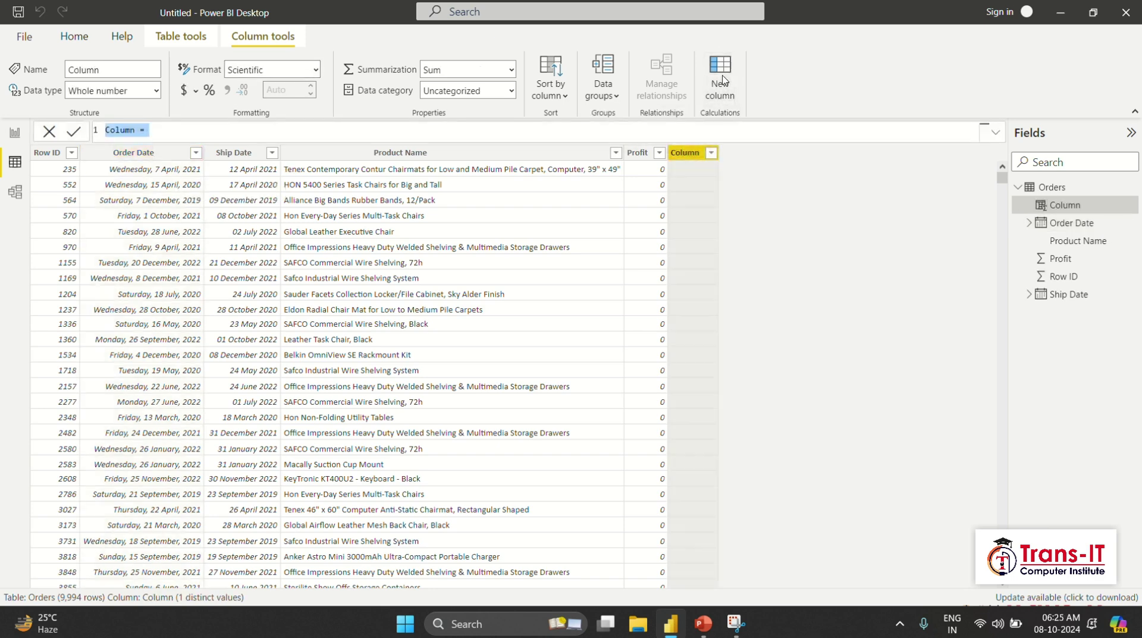
{"action": "type", "text": "DAy = day"}
{"action": "key", "text": "Tab"}
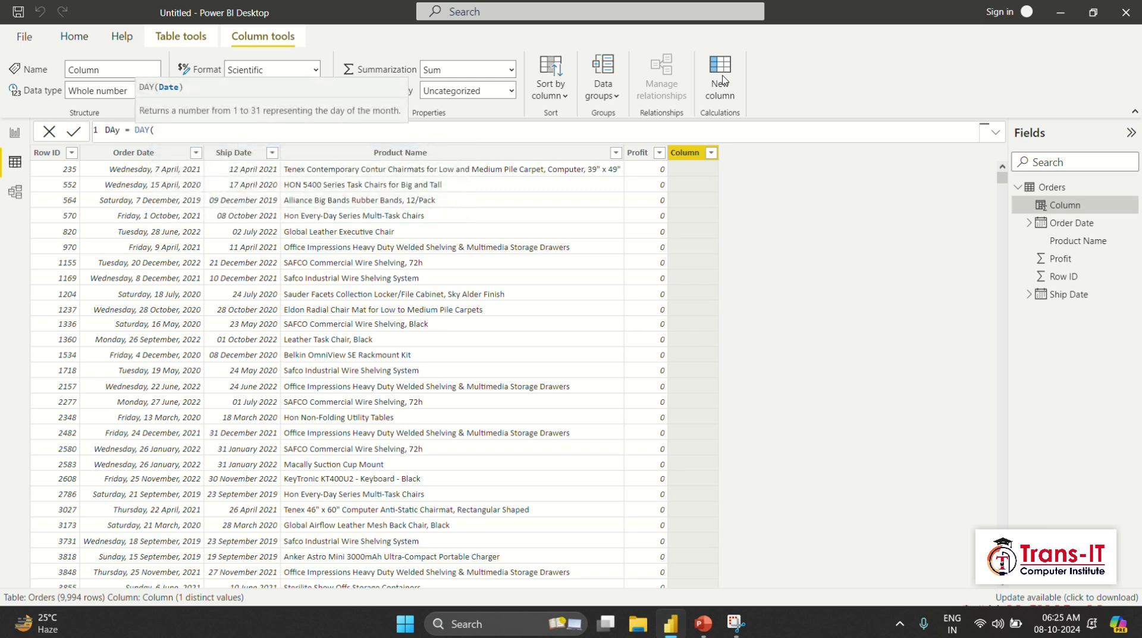
{"action": "type", "text": "orde"}
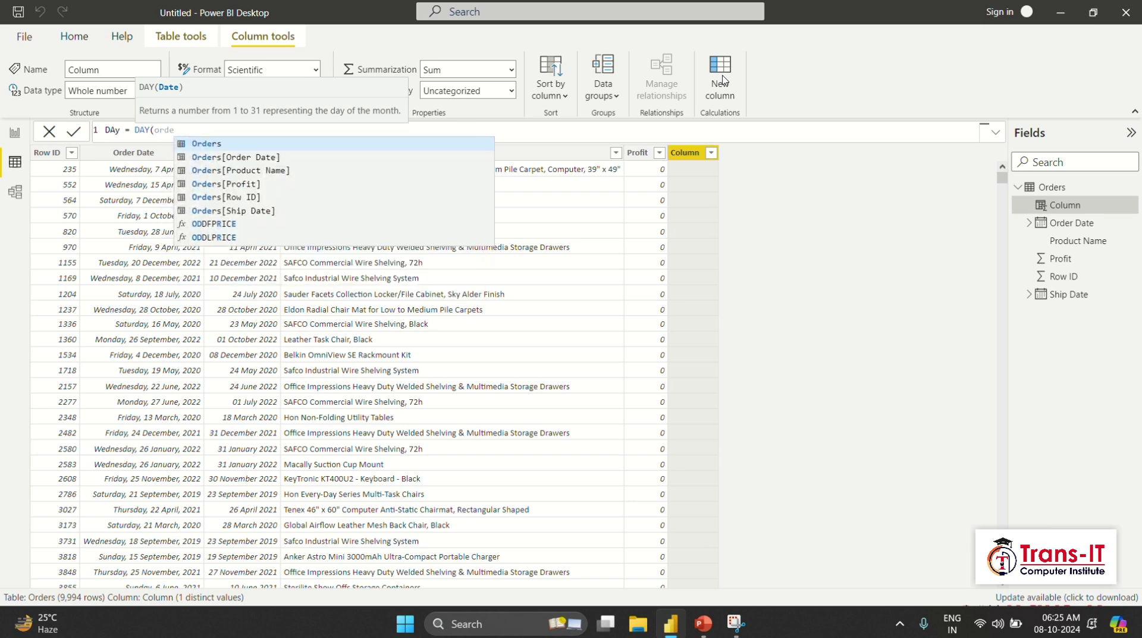
{"action": "key", "text": "Down"}
{"action": "key", "text": "Down"}
{"action": "key", "text": "Up"}
{"action": "key", "text": "Tab"}
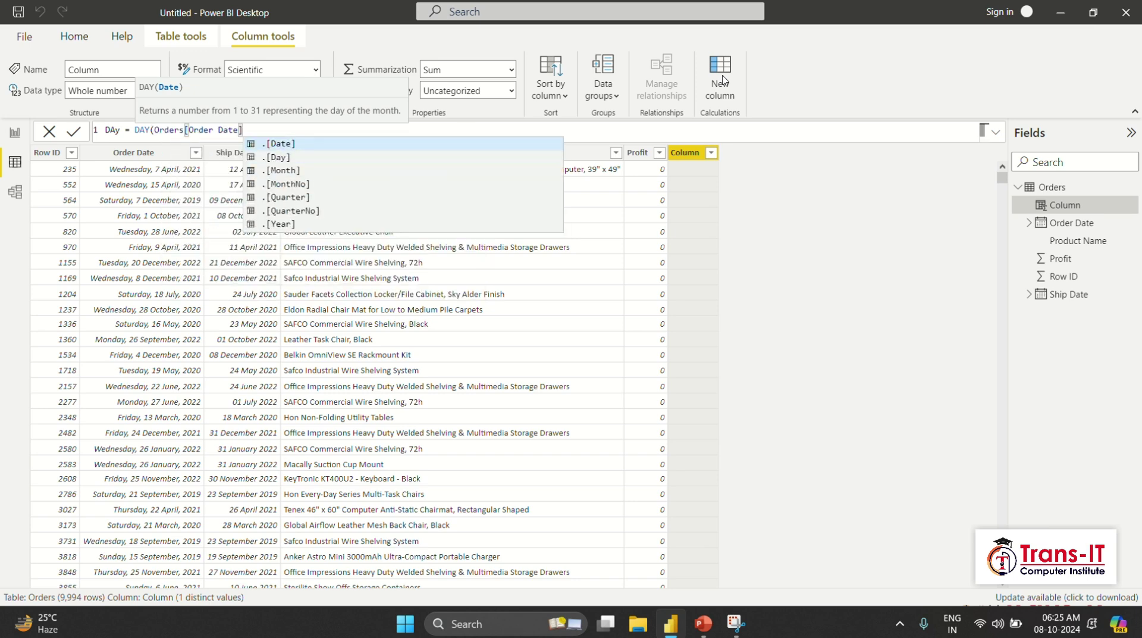
{"action": "key", "text": "Down"}
{"action": "key", "text": "Down"}
{"action": "key", "text": "Down"}
{"action": "key", "text": "Down"}
{"action": "key", "text": "Down"}
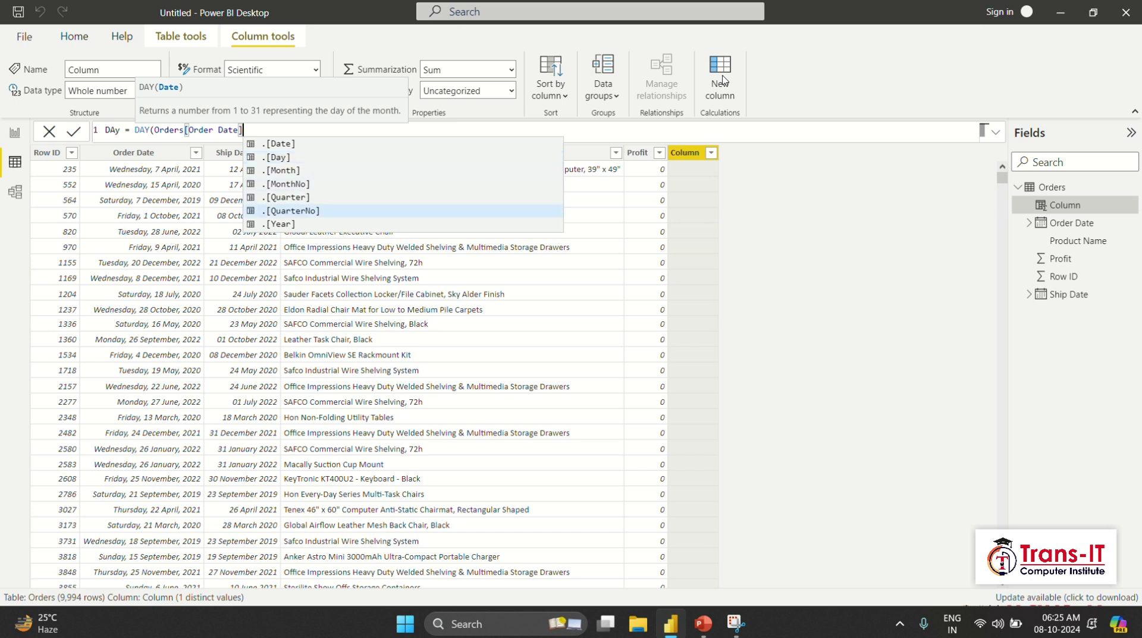
{"action": "key", "text": "Up"}
{"action": "key", "text": "Up"}
{"action": "key", "text": "Up"}
{"action": "key", "text": "Up"}
{"action": "key", "text": "Up"}
{"action": "key", "text": "Down"}
{"action": "key", "text": "Down"}
{"action": "key", "text": "Down"}
{"action": "key", "text": "Down"}
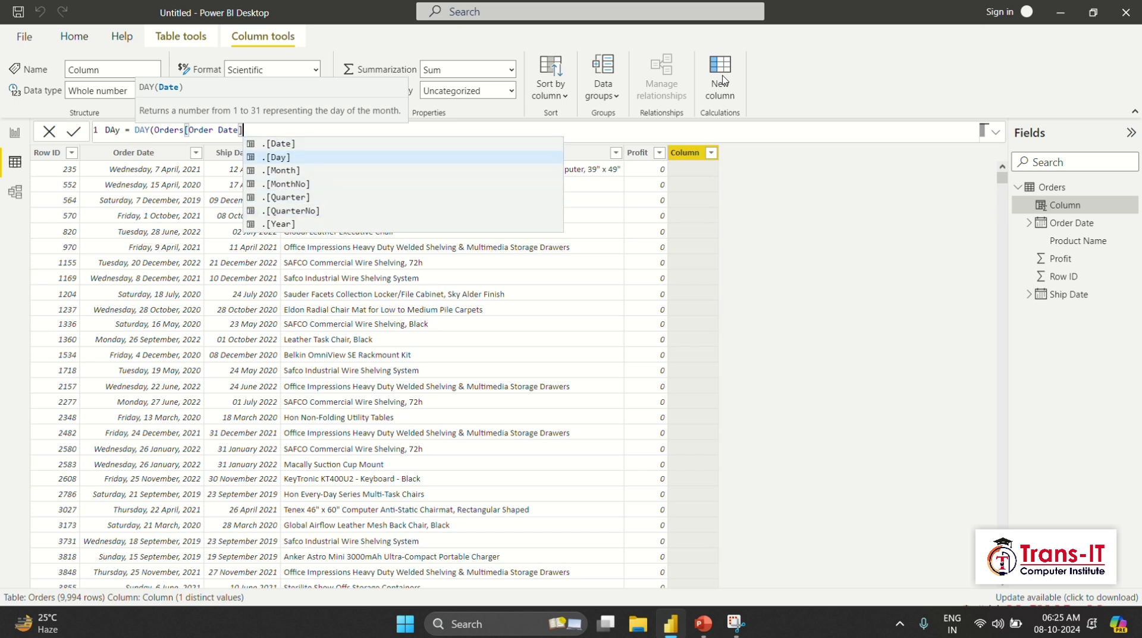
{"action": "key", "text": "Up"}
{"action": "key", "text": "Up"}
{"action": "key", "text": "Up"}
{"action": "key", "text": "Up"}
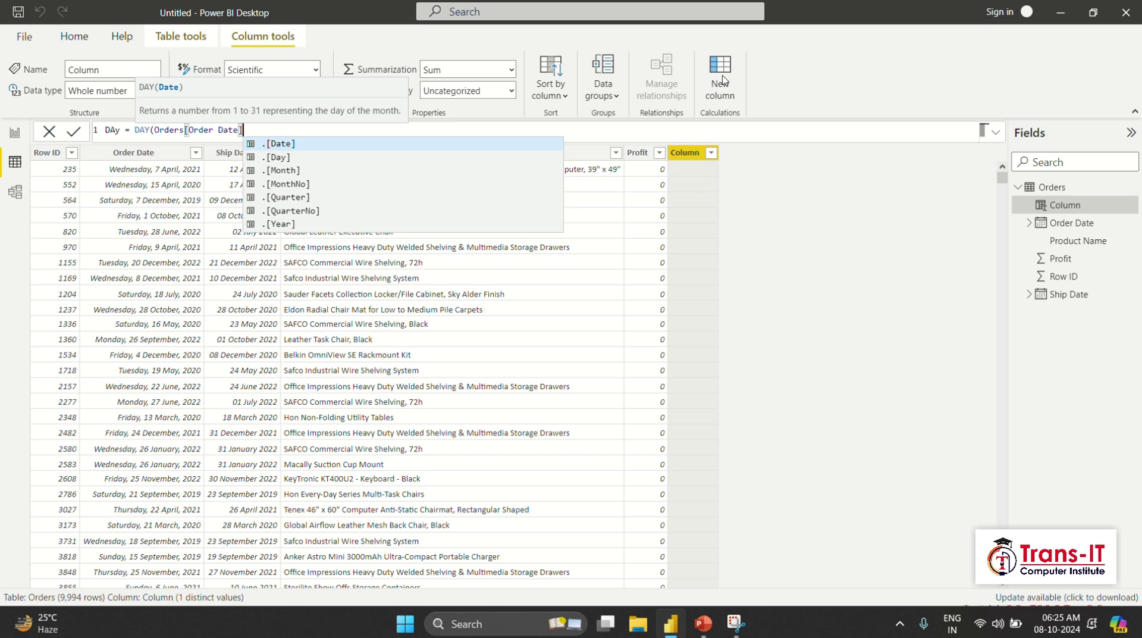
{"action": "key", "text": "Escape"}
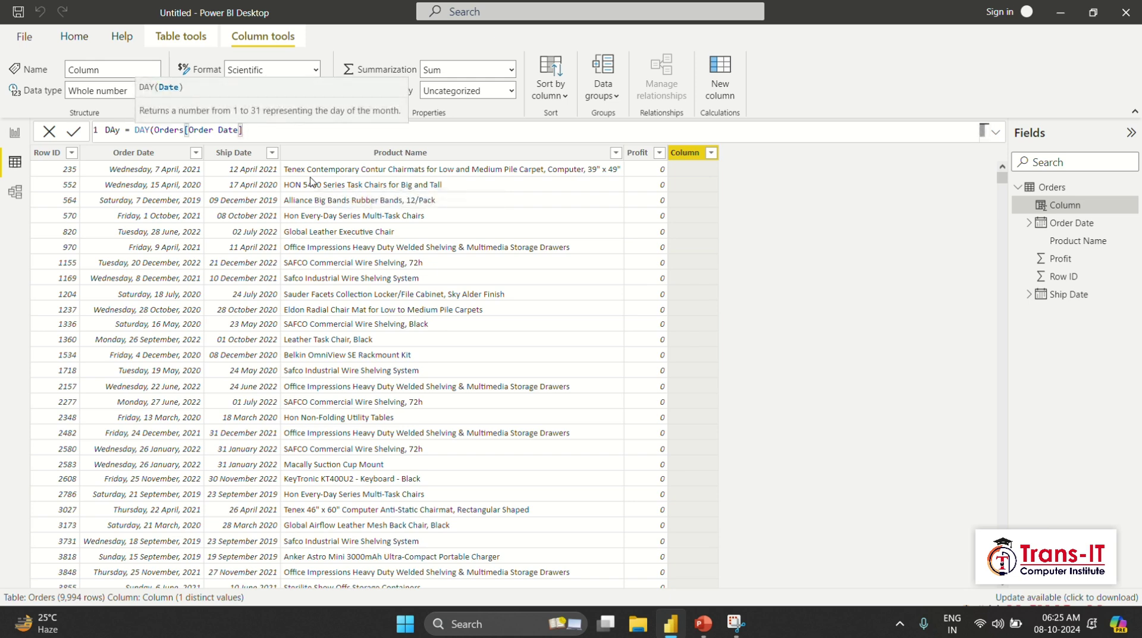
{"action": "type", "text": ".da"}
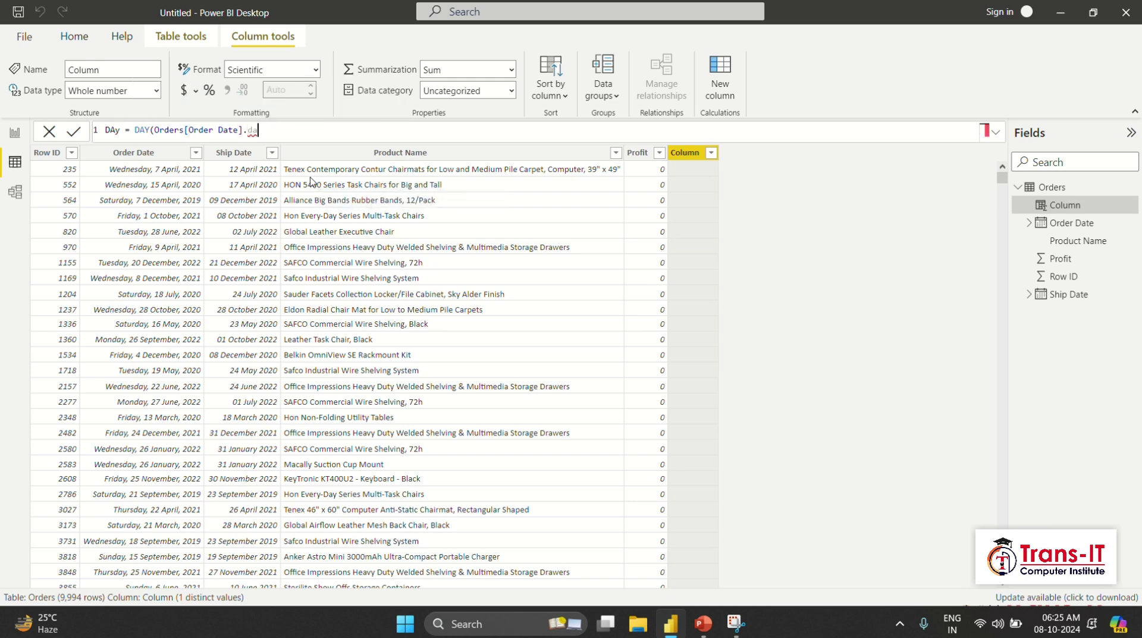
{"action": "key", "text": "BackSpace"}
{"action": "key", "text": "BackSpace"}
{"action": "key", "text": "BackSpace"}
{"action": "key", "text": "BackSpace"}
{"action": "key", "text": "BackSpace"}
{"action": "key", "text": "BackSpace"}
{"action": "key", "text": "BackSpace"}
{"action": "key", "text": "BackSpace"}
{"action": "key", "text": "BackSpace"}
{"action": "key", "text": "BackSpace"}
{"action": "key", "text": "BackSpace"}
{"action": "key", "text": "BackSpace"}
{"action": "key", "text": "BackSpace"}
{"action": "key", "text": "BackSpace"}
{"action": "key", "text": "BackSpace"}
{"action": "key", "text": "BackSpace"}
{"action": "key", "text": "BackSpace"}
{"action": "key", "text": "BackSpace"}
{"action": "key", "text": "BackSpace"}
{"action": "key", "text": "BackSpace"}
{"action": "key", "text": "BackSpace"}
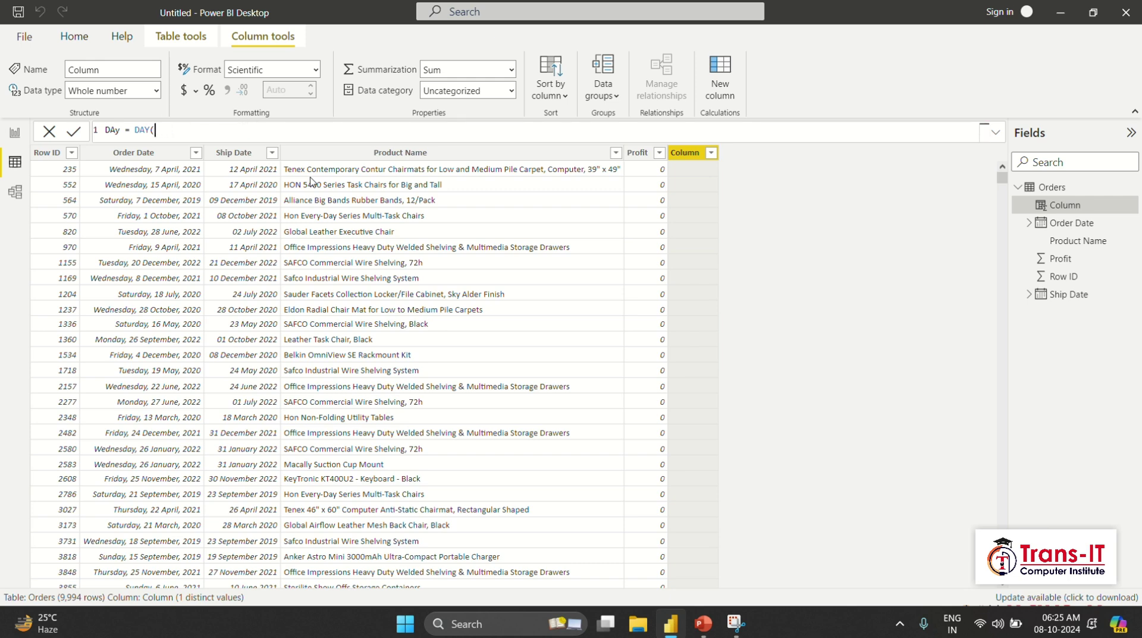
Complete the DAy column's formula as DAY(Orders[Order Date].[Date]) and commit it
{"action": "type", "text": "or"}
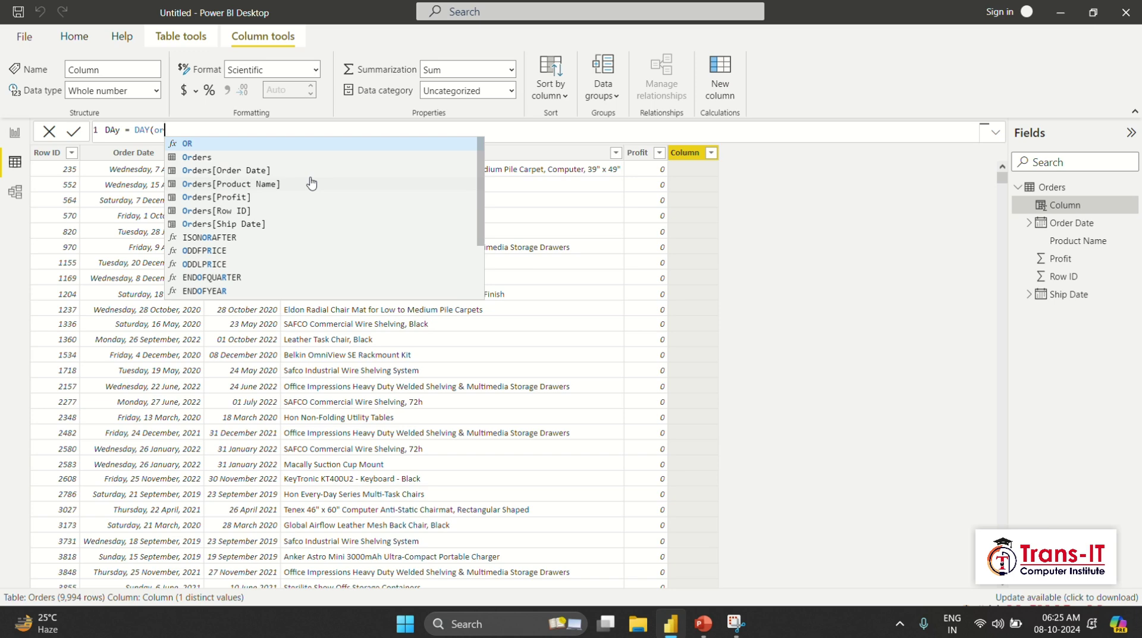
{"action": "key", "text": "Down"}
{"action": "key", "text": "Down"}
{"action": "key", "text": "Tab"}
{"action": "type", "text": "."}
{"action": "key", "text": "Tab"}
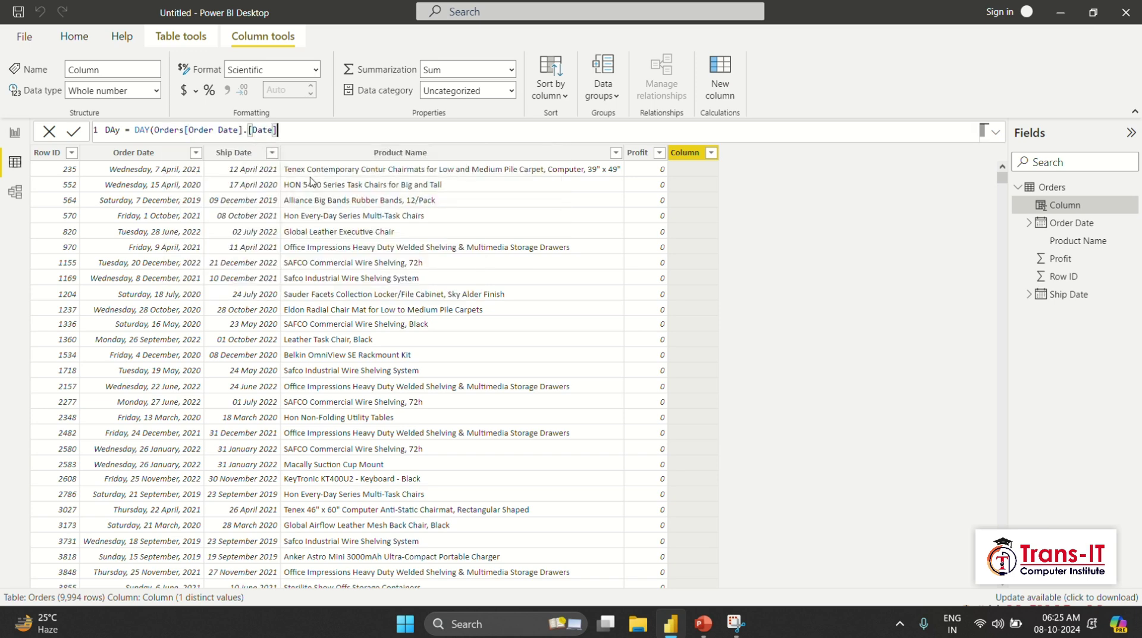
{"action": "type", "text": ")"}
{"action": "key", "text": "Return"}
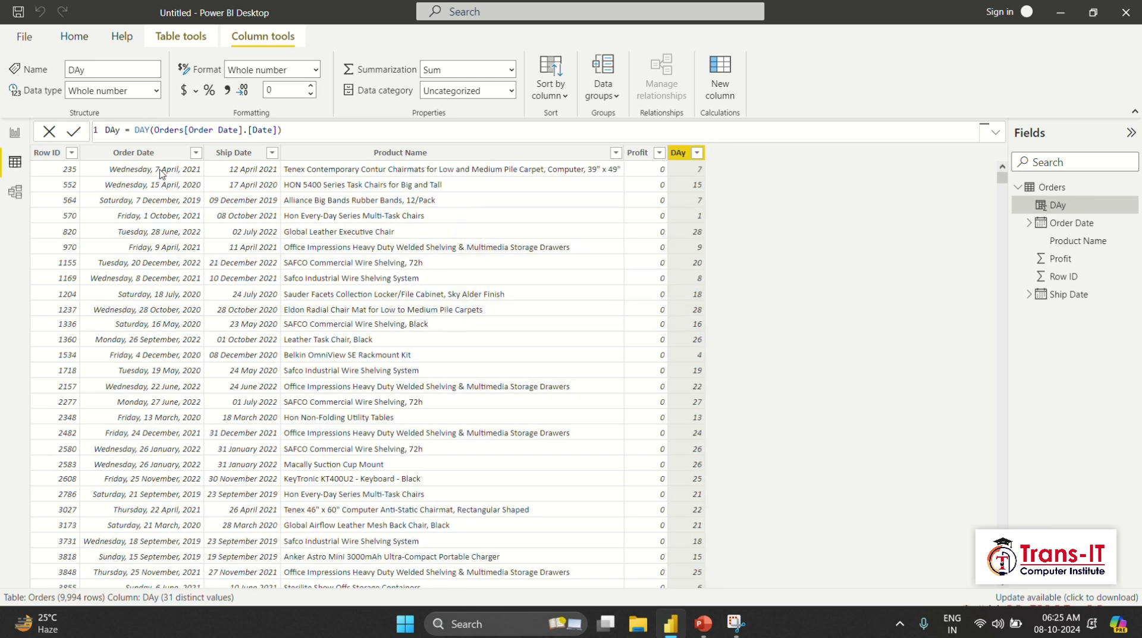
Add a calculated column to the Orders table with the formula Month = MONTH(Orders[Order Date].[Date])
{"action": "left_click", "coordinate": [716, 81]}
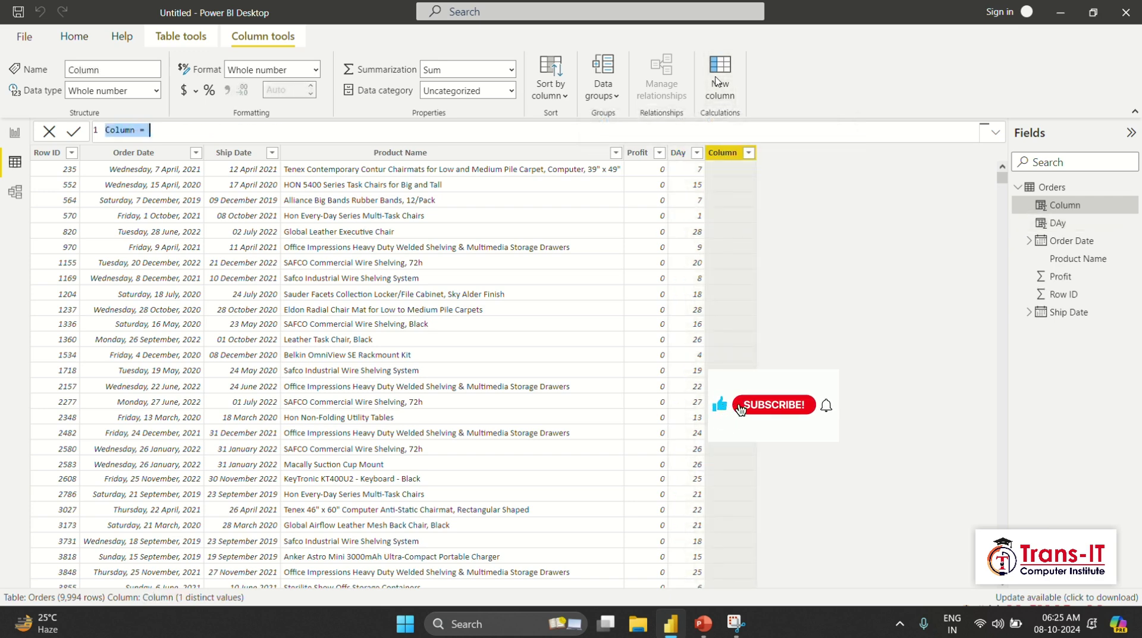
{"action": "type", "text": "Month"}
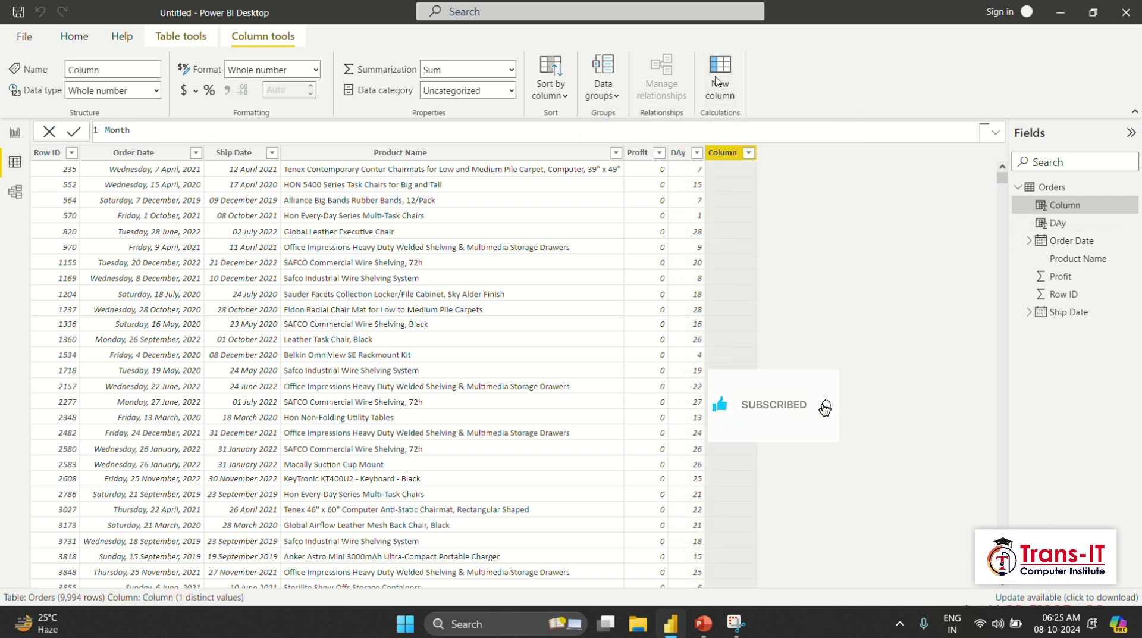
{"action": "type", "text": " = mo"}
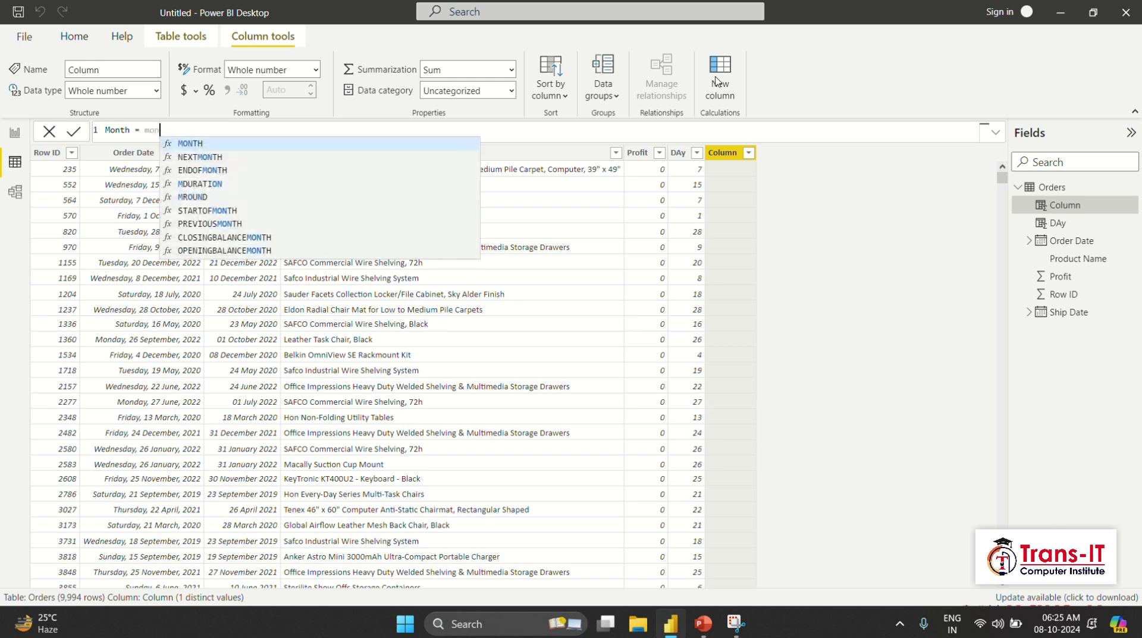
{"action": "type", "text": "n"}
{"action": "key", "text": "Tab"}
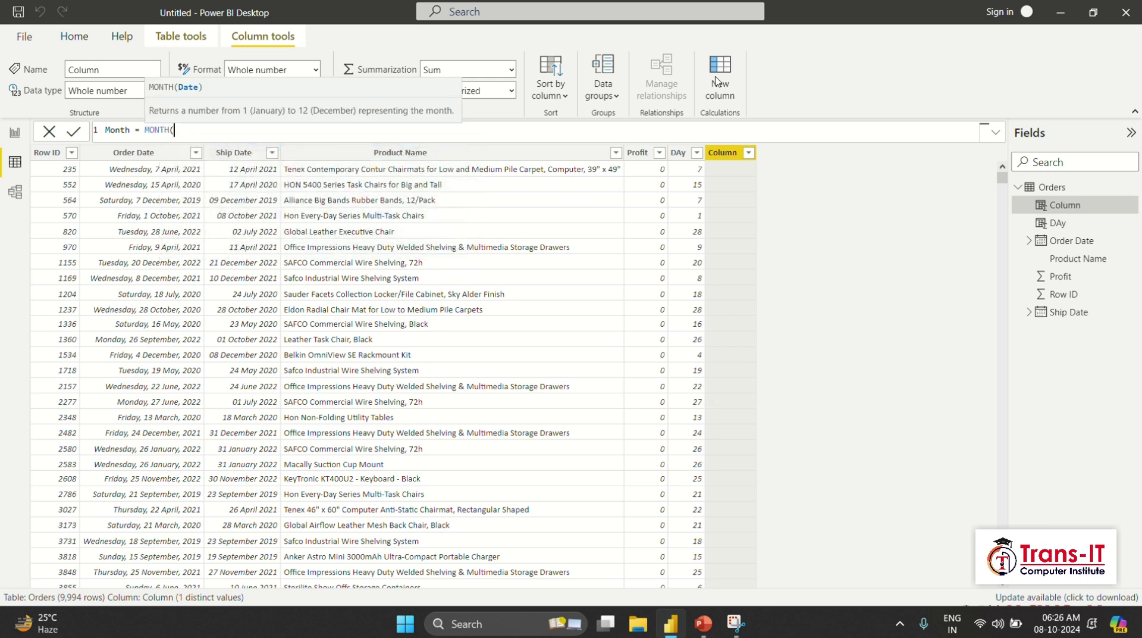
{"action": "type", "text": "orde"}
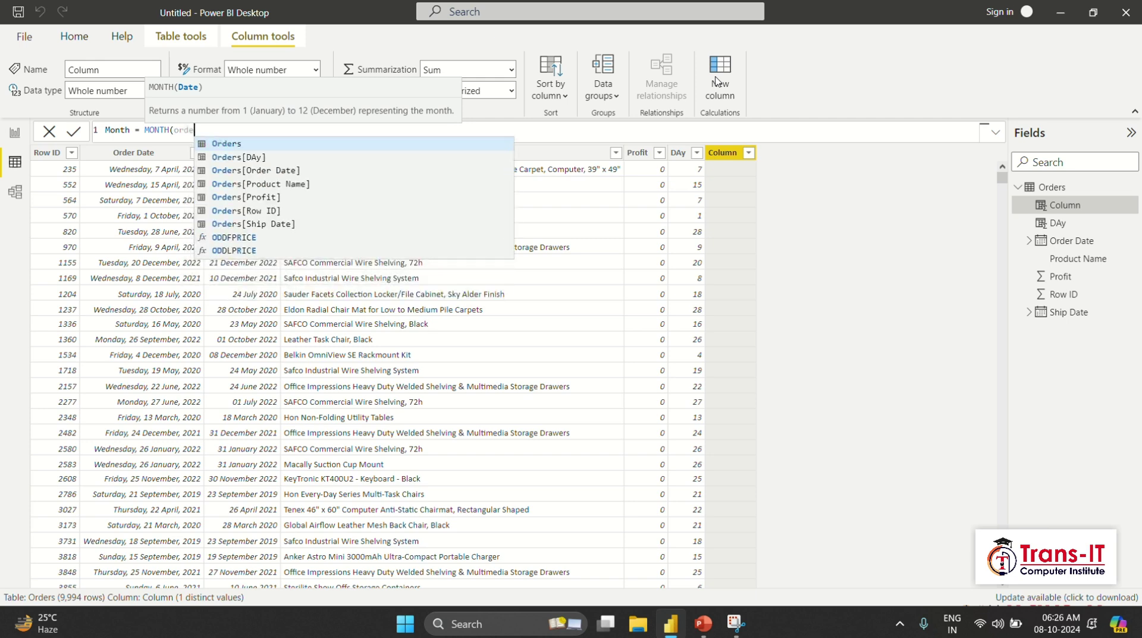
{"action": "key", "text": "Down"}
{"action": "key", "text": "Down"}
{"action": "key", "text": "Tab"}
{"action": "type", "text": "."}
{"action": "key", "text": "Tab"}
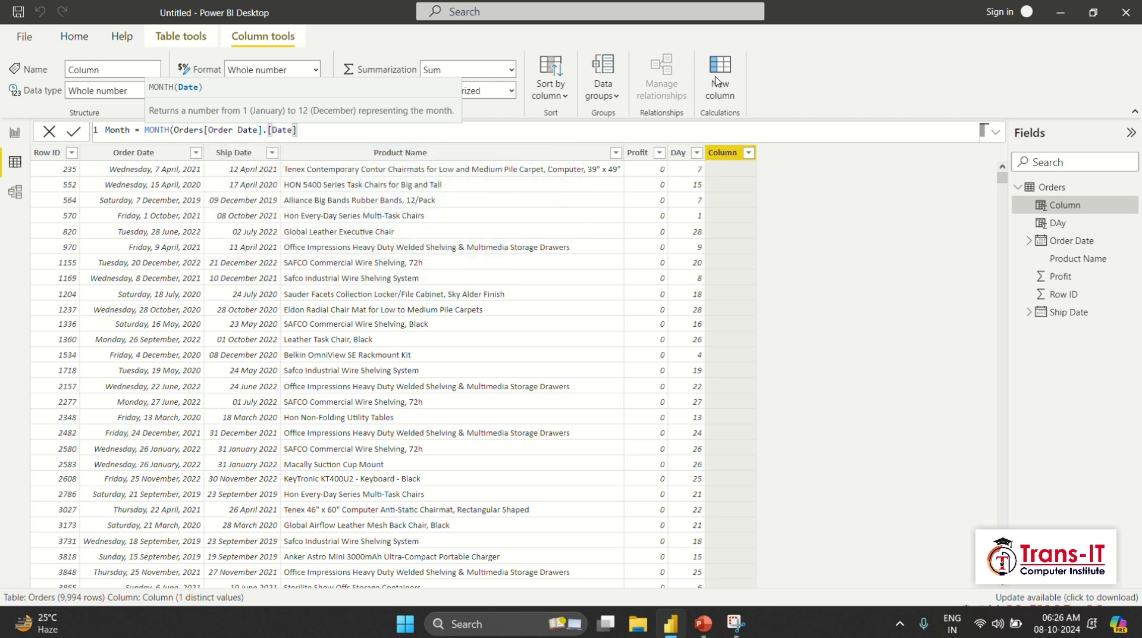
{"action": "type", "text": ")"}
{"action": "key", "text": "Return"}
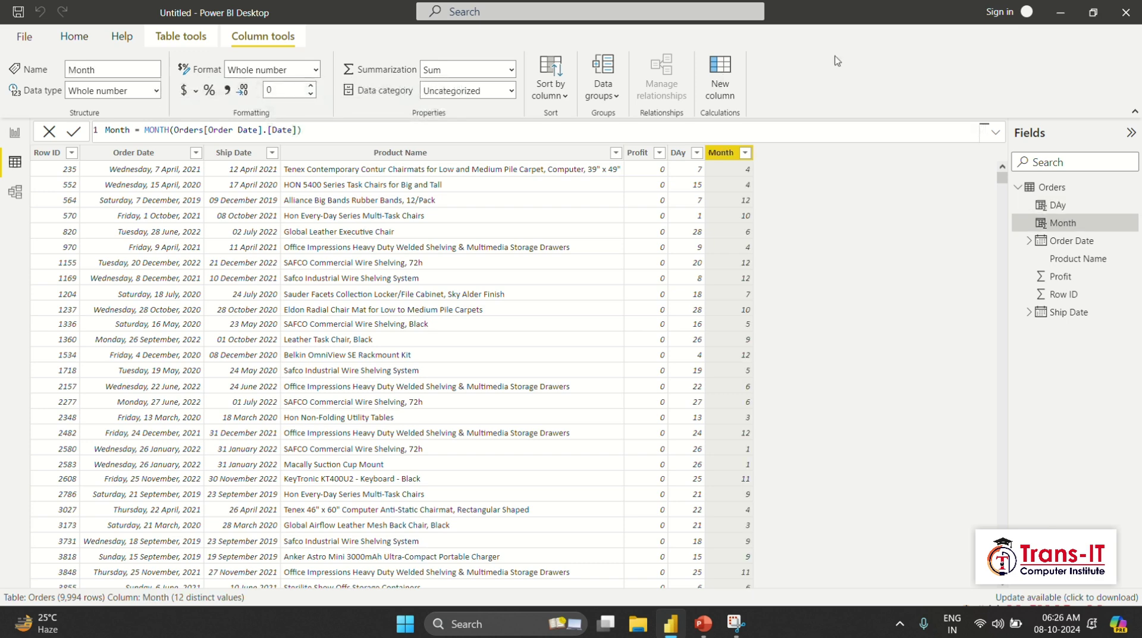
Add a calculated column to the Orders table with the formula Qtr = QUARTER(Orders[Order Date].[Date])
{"action": "left_click", "coordinate": [718, 72]}
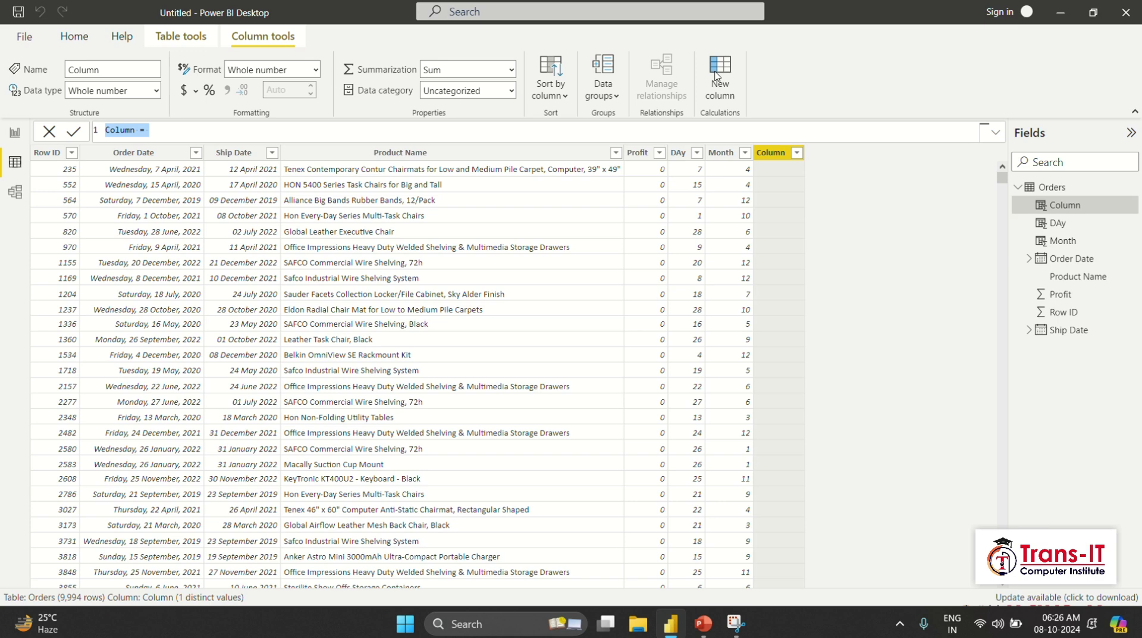
{"action": "type", "text": "Qtr = quar"}
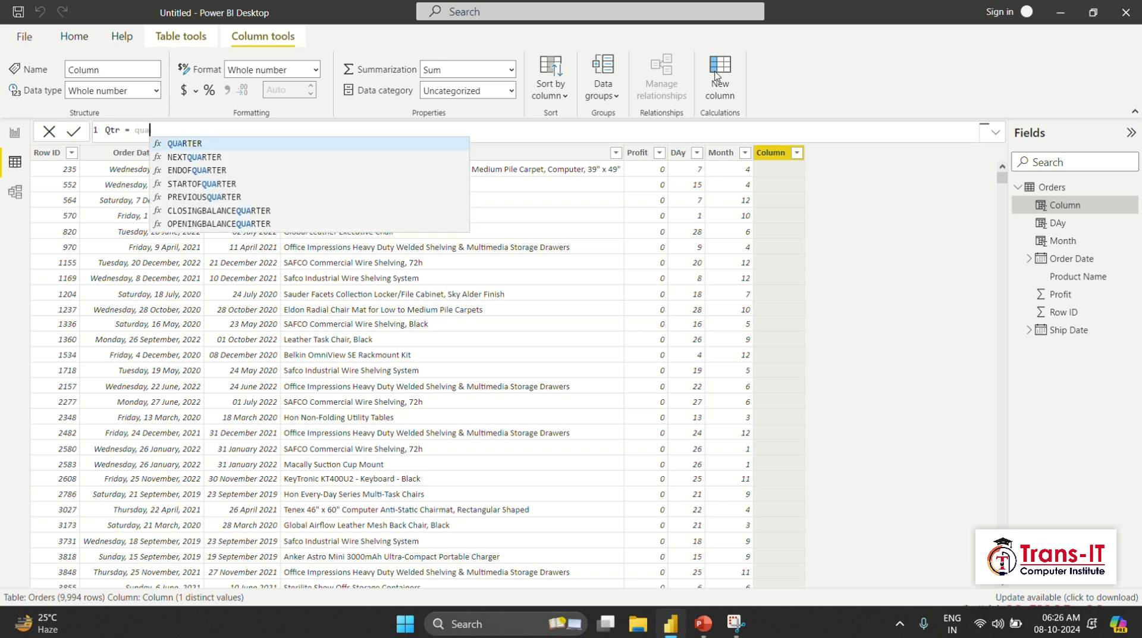
{"action": "key", "text": "Tab"}
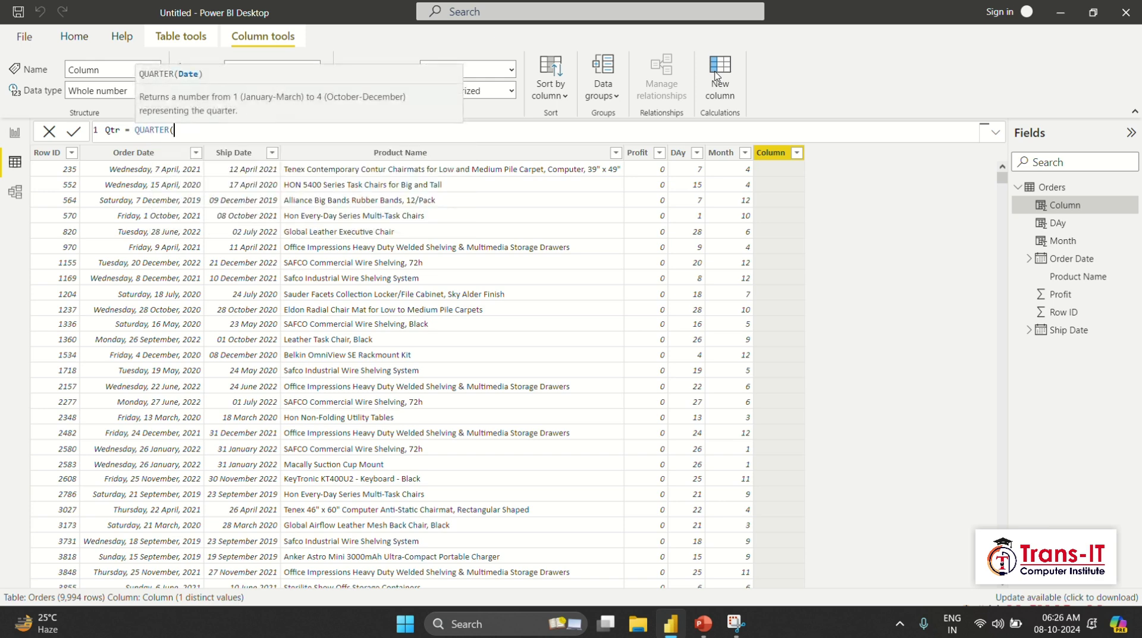
{"action": "type", "text": "order"}
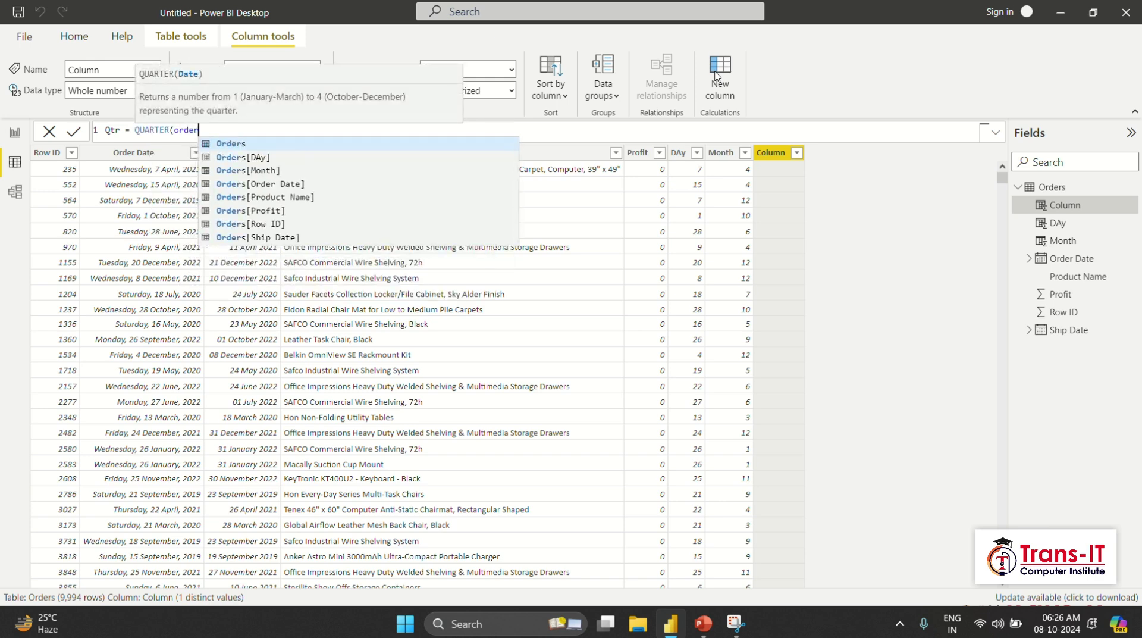
{"action": "key", "text": "Down"}
{"action": "key", "text": "Down"}
{"action": "key", "text": "Tab"}
{"action": "type", "text": "."}
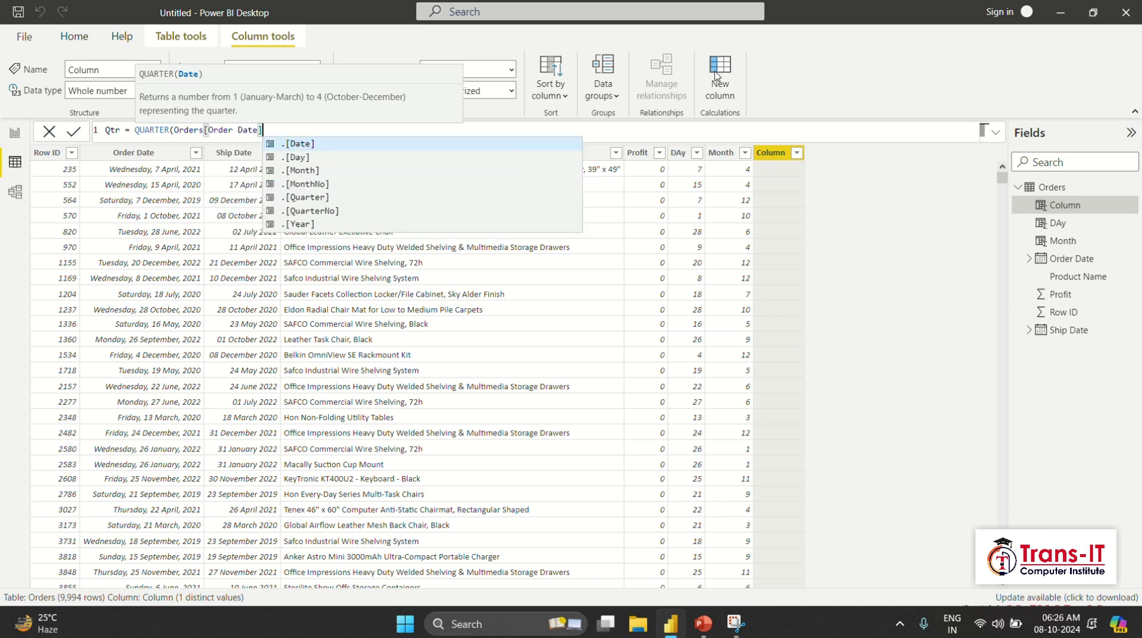
{"action": "key", "text": "Tab"}
{"action": "type", "text": ")"}
{"action": "key", "text": "Return"}
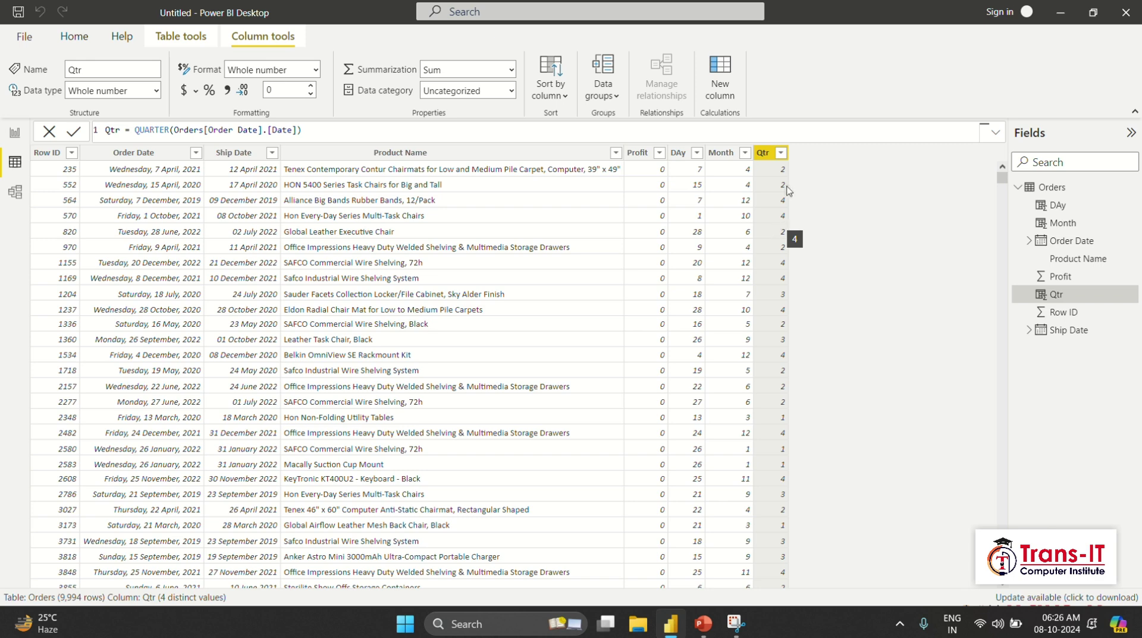
Add a calculated column to the Orders table with the formula Year = YEAR(Orders[Order Date].[Date])
{"action": "left_click", "coordinate": [716, 70]}
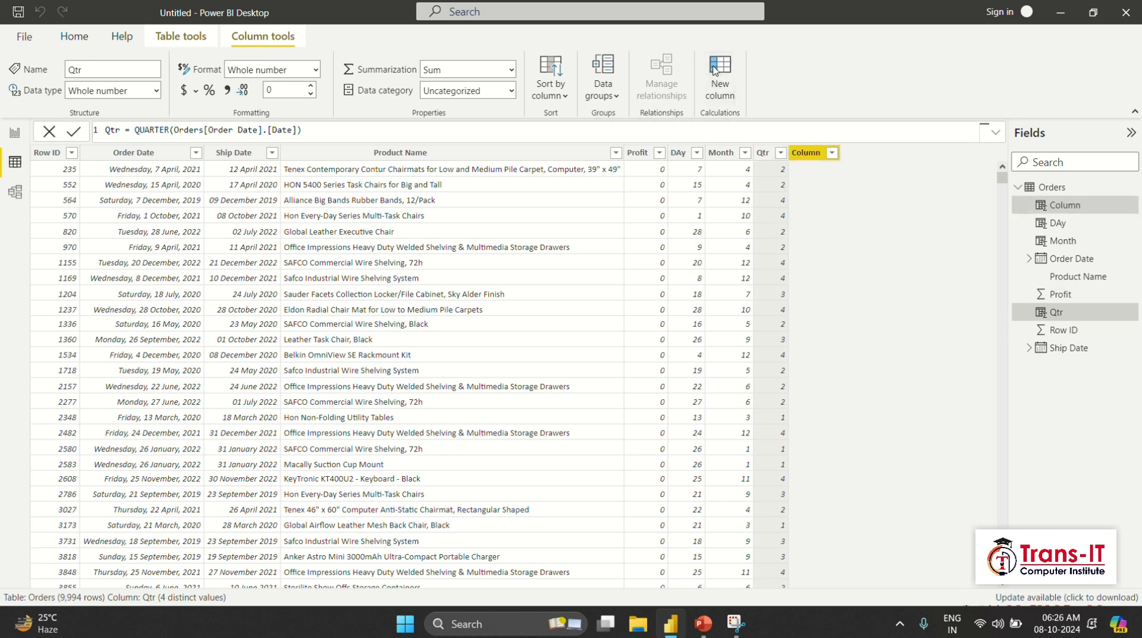
{"action": "type", "text": "Year "}
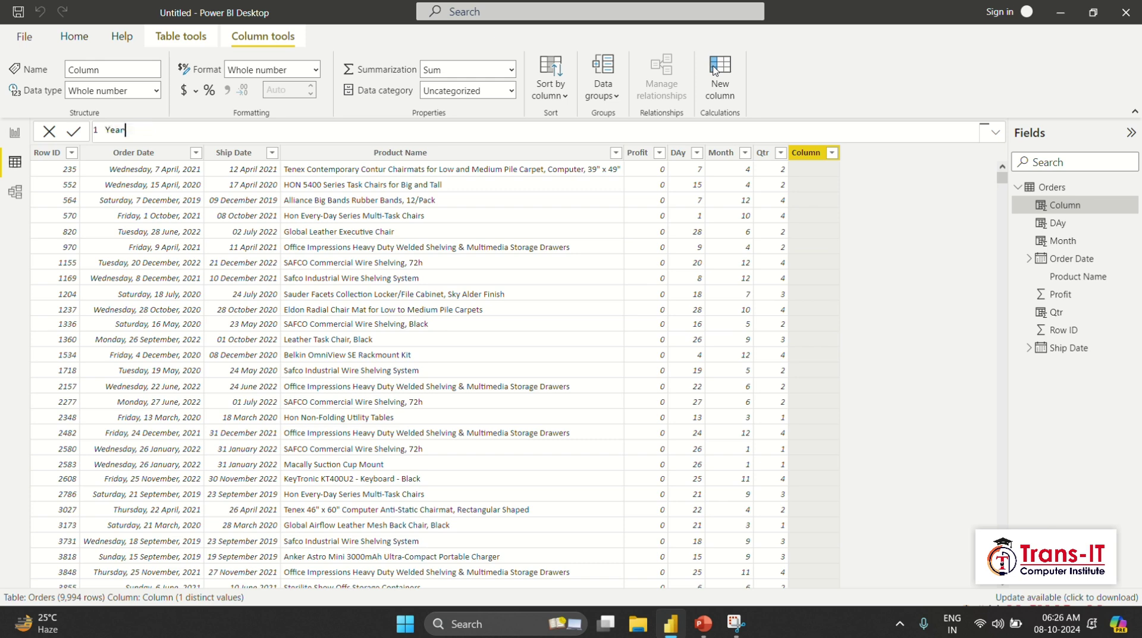
{"action": "type", "text": "= ye"}
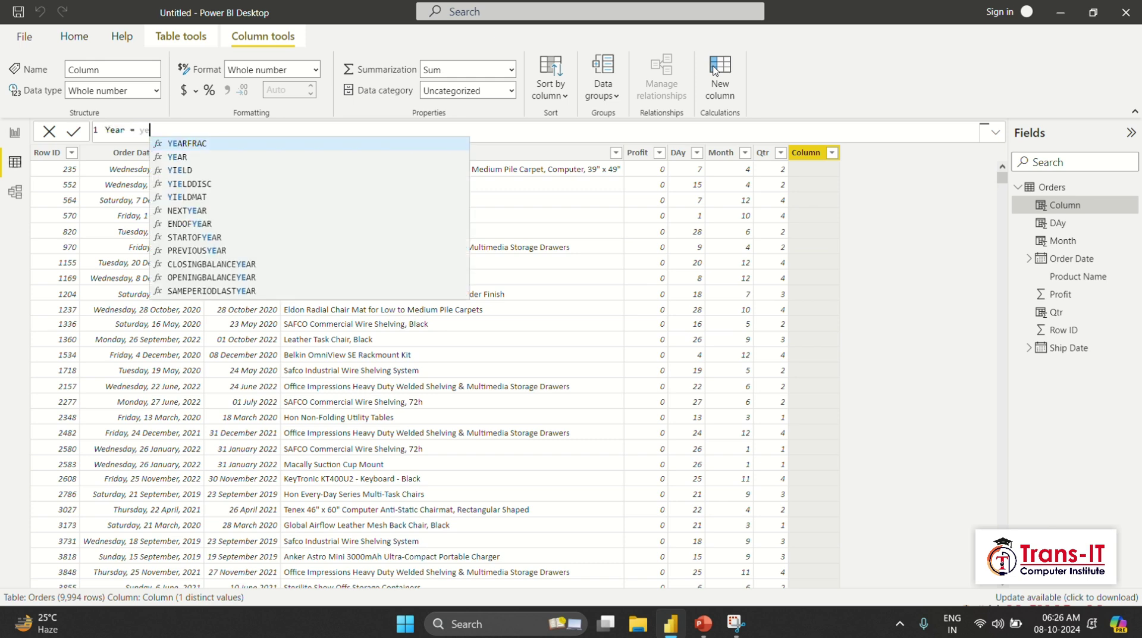
{"action": "key", "text": "Down"}
{"action": "key", "text": "Tab"}
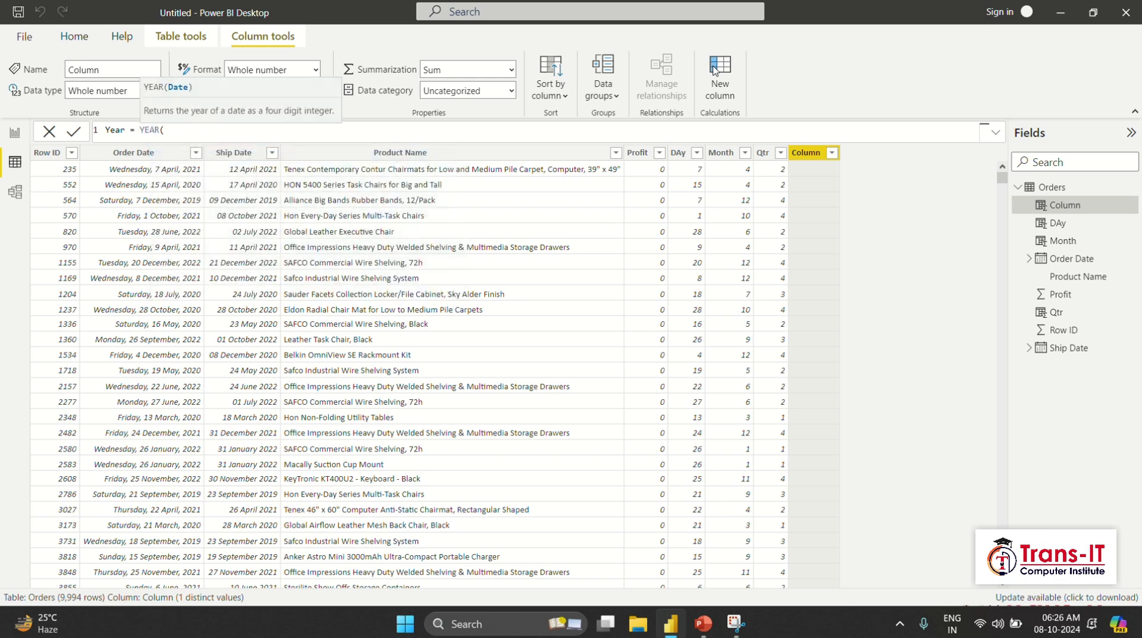
{"action": "type", "text": "orde"}
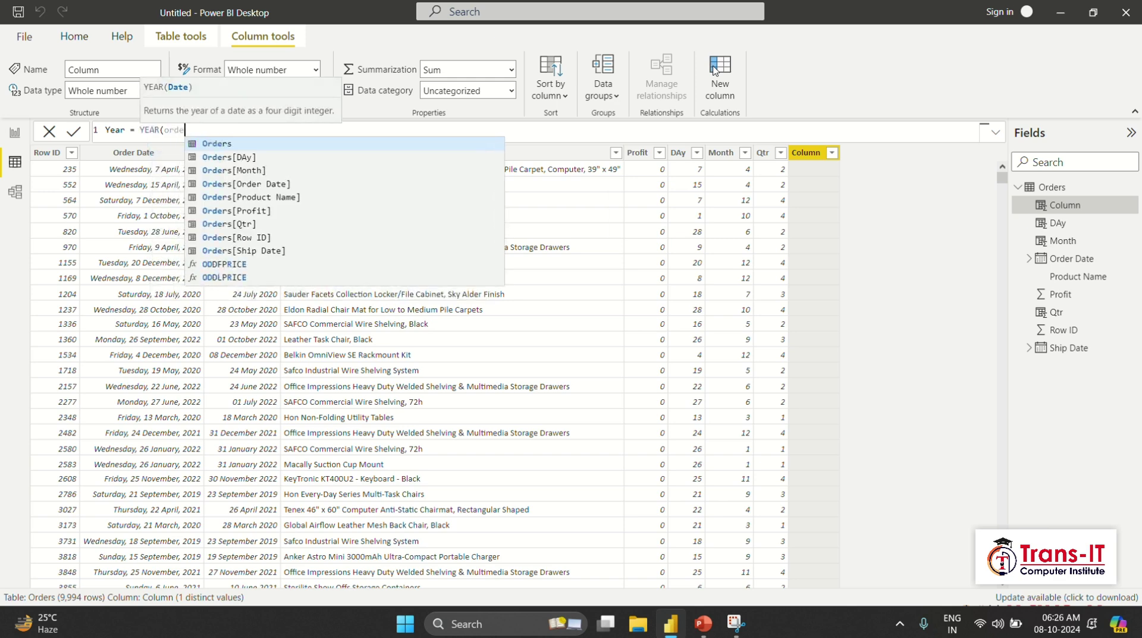
{"action": "key", "text": "Down"}
{"action": "key", "text": "Down"}
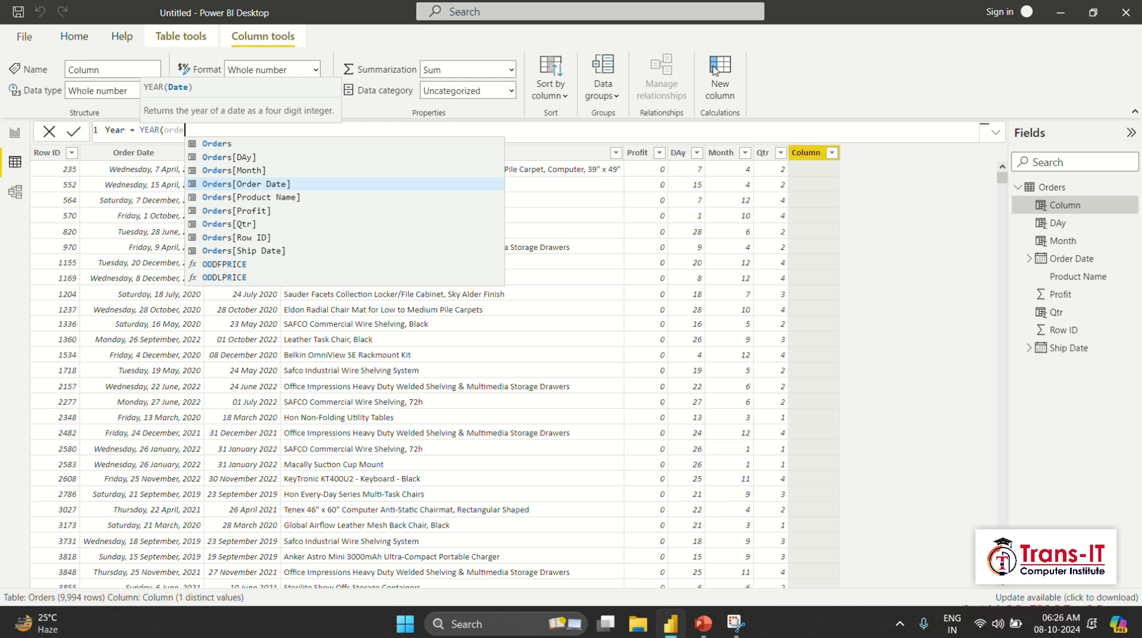
{"action": "key", "text": "Tab"}
{"action": "type", "text": ")"}
{"action": "key", "text": "Return"}
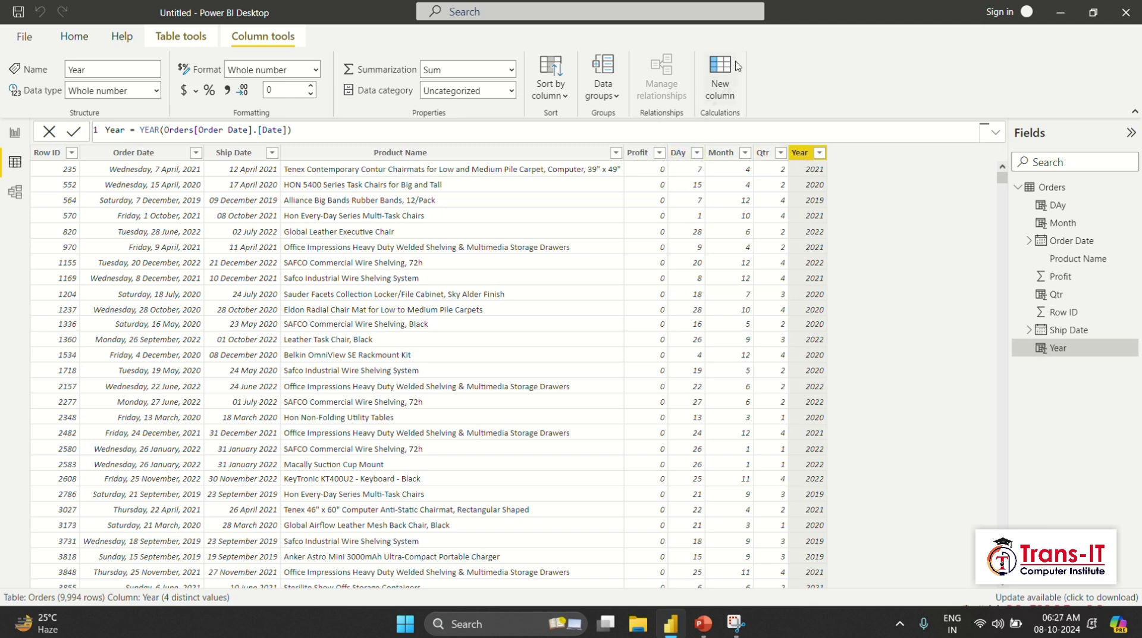
Add a calculated column named D1 to the Orders table and start its formula with Orders[Order Date]
{"action": "left_click", "coordinate": [720, 72]}
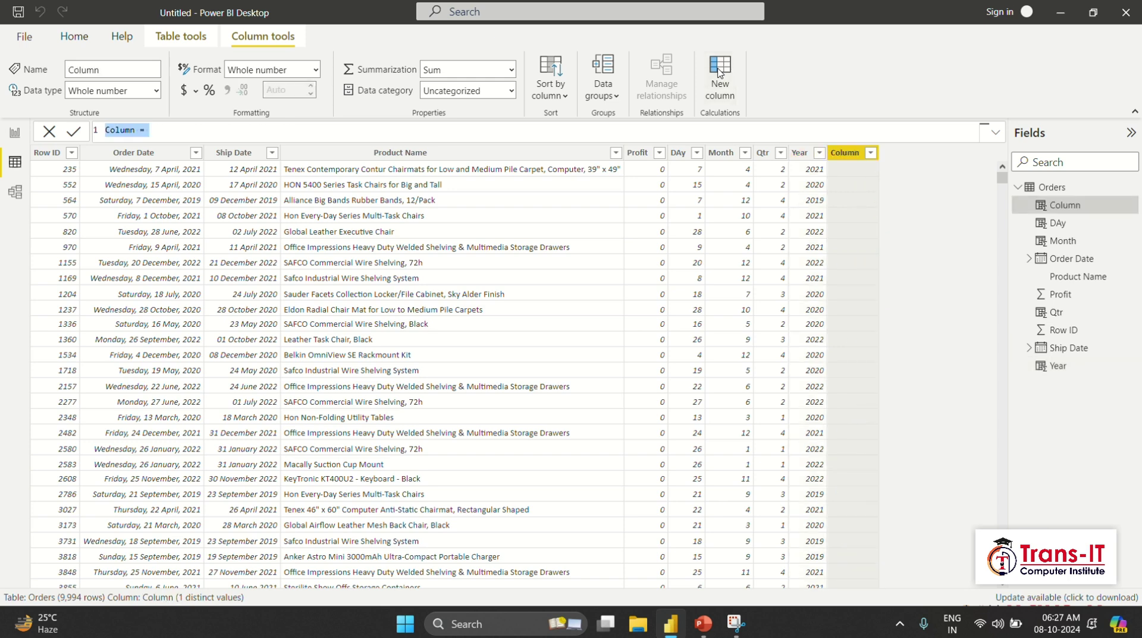
{"action": "type", "text": "D1 = o"}
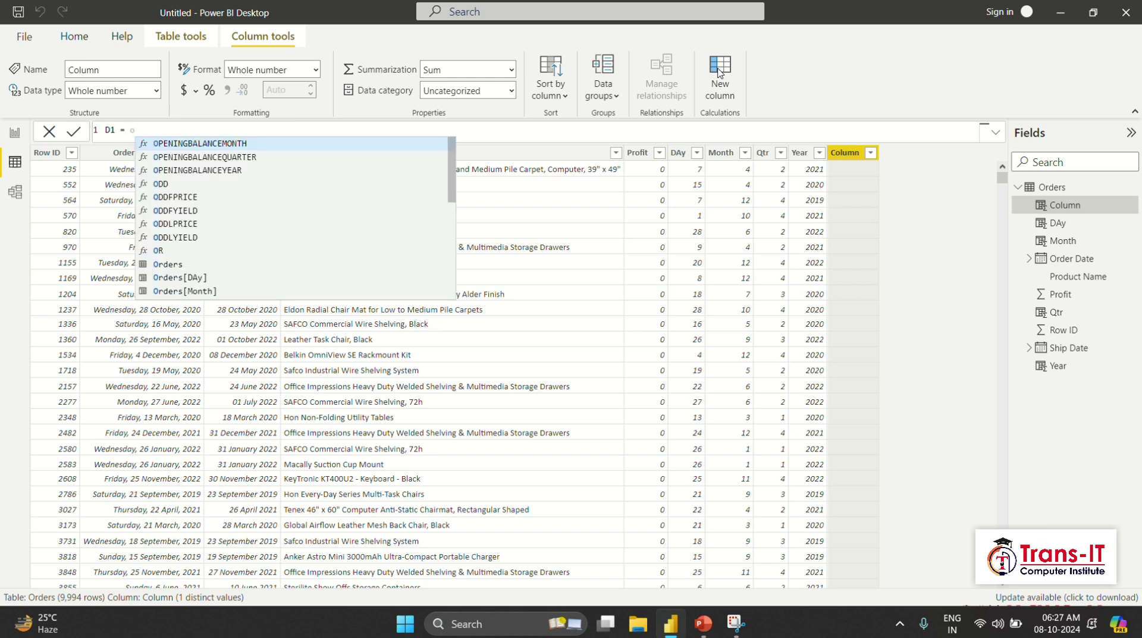
{"action": "type", "text": "rd"}
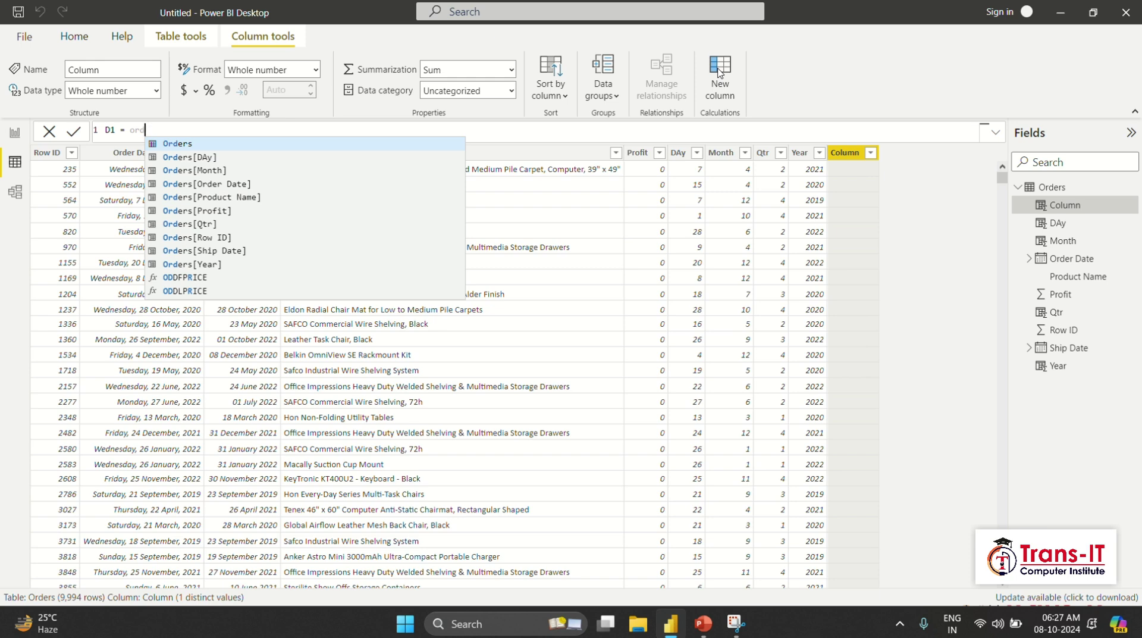
{"action": "key", "text": "Down"}
{"action": "key", "text": "Down"}
{"action": "key", "text": "Down"}
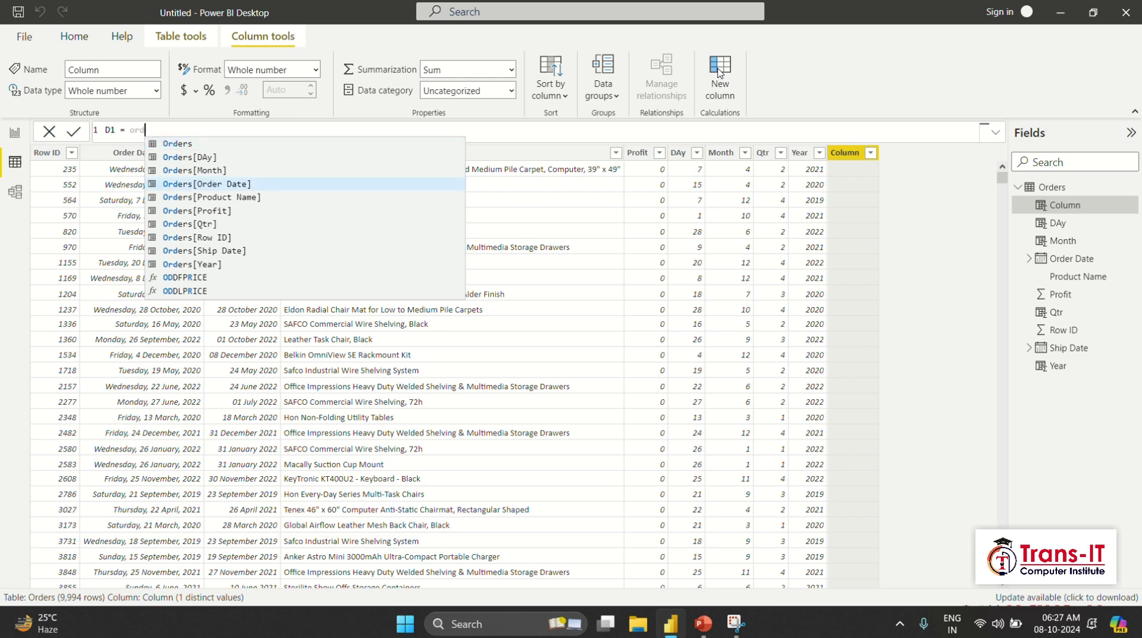
{"action": "key", "text": "Tab"}
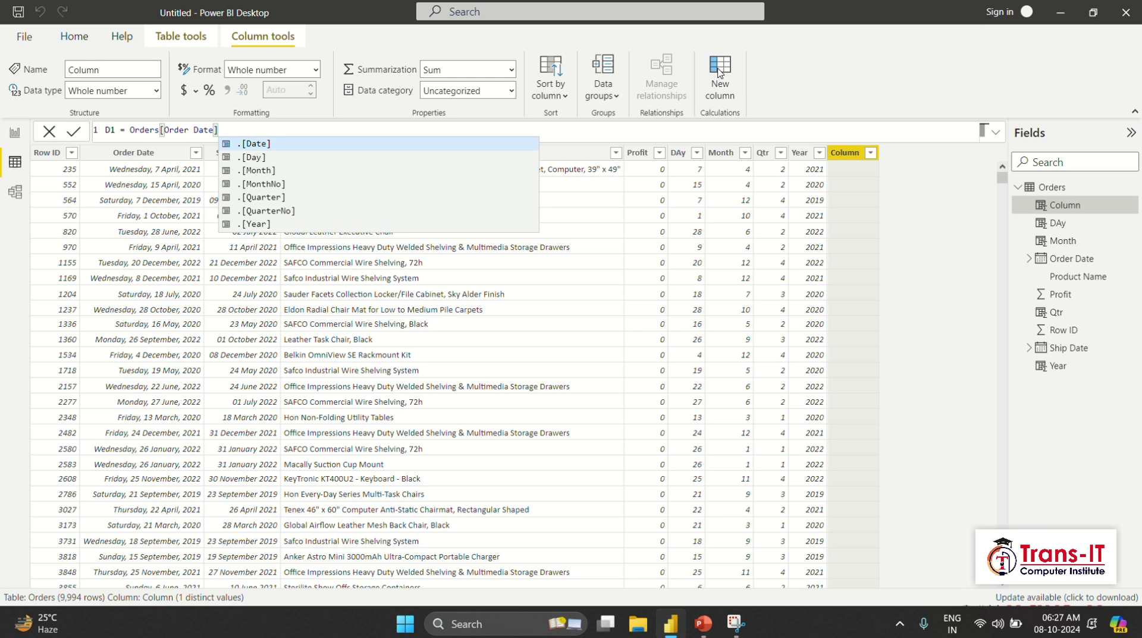
Complete the D1 column's formula with the .[Month] part of Order Date and commit it
{"action": "key", "text": "Down"}
{"action": "key", "text": "Down"}
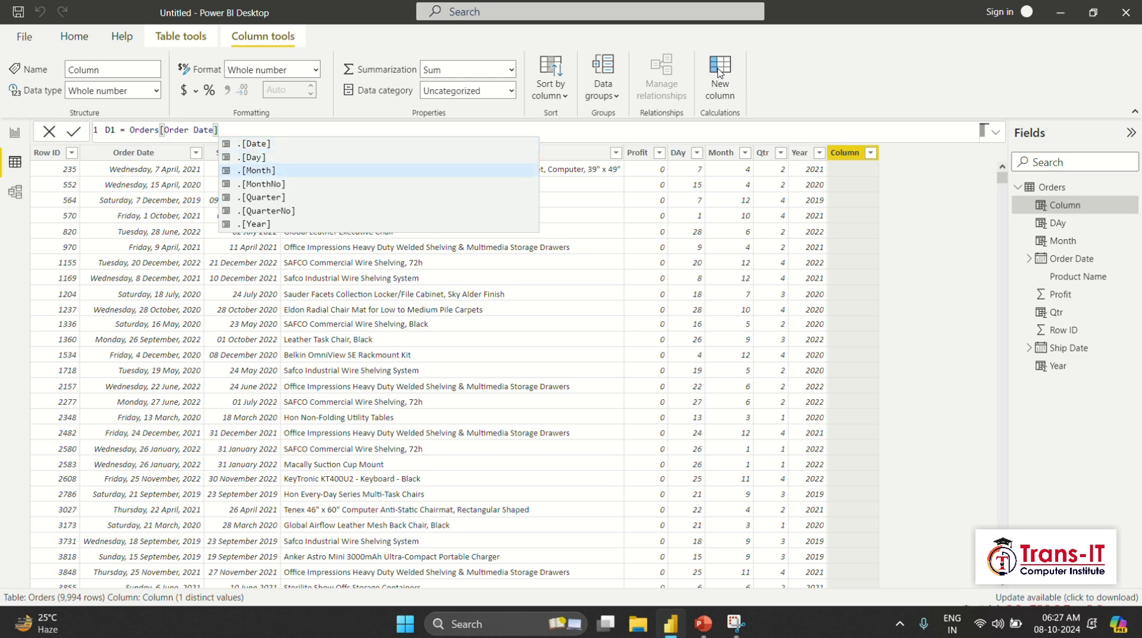
{"action": "key", "text": "Down"}
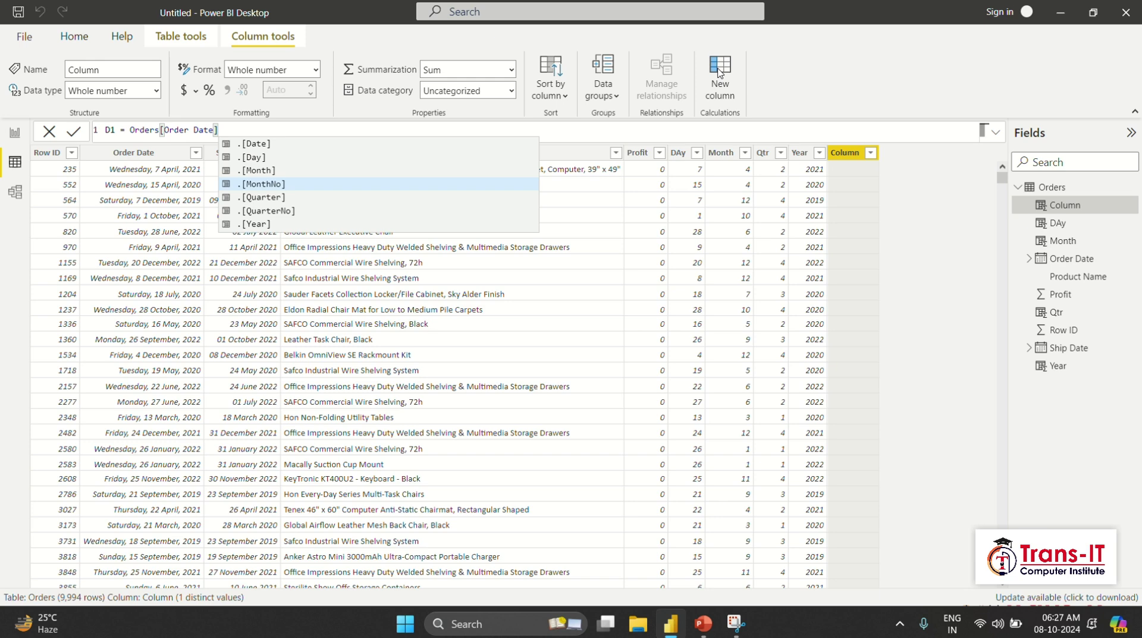
{"action": "key", "text": "Down"}
{"action": "key", "text": "Down"}
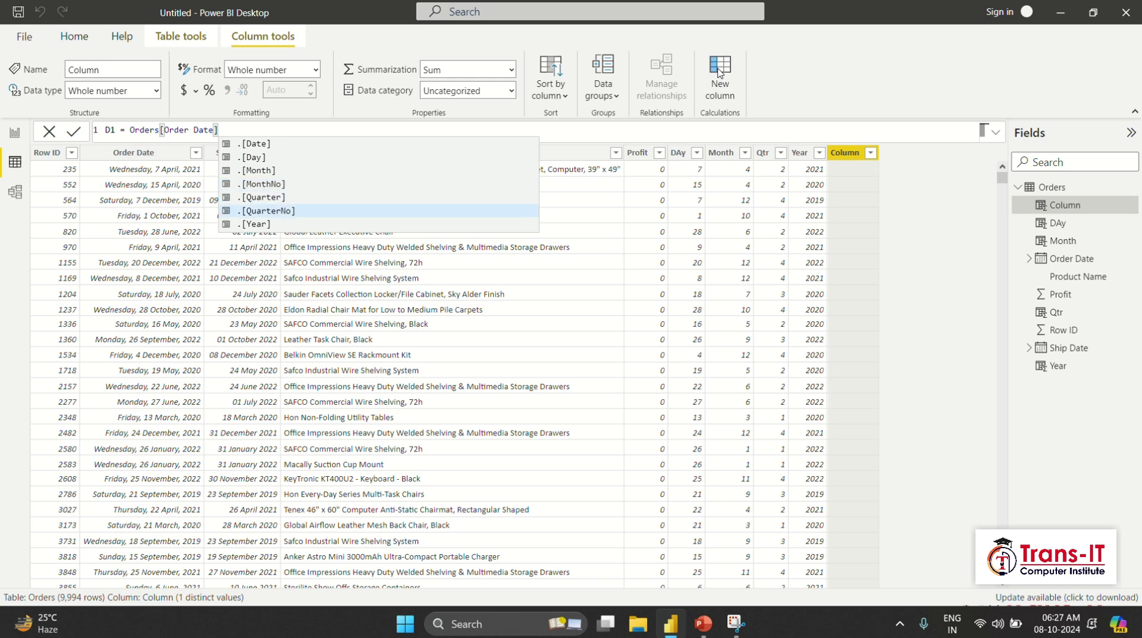
{"action": "key", "text": "Down"}
{"action": "key", "text": "Up"}
{"action": "key", "text": "Up"}
{"action": "key", "text": "Up"}
{"action": "key", "text": "Up"}
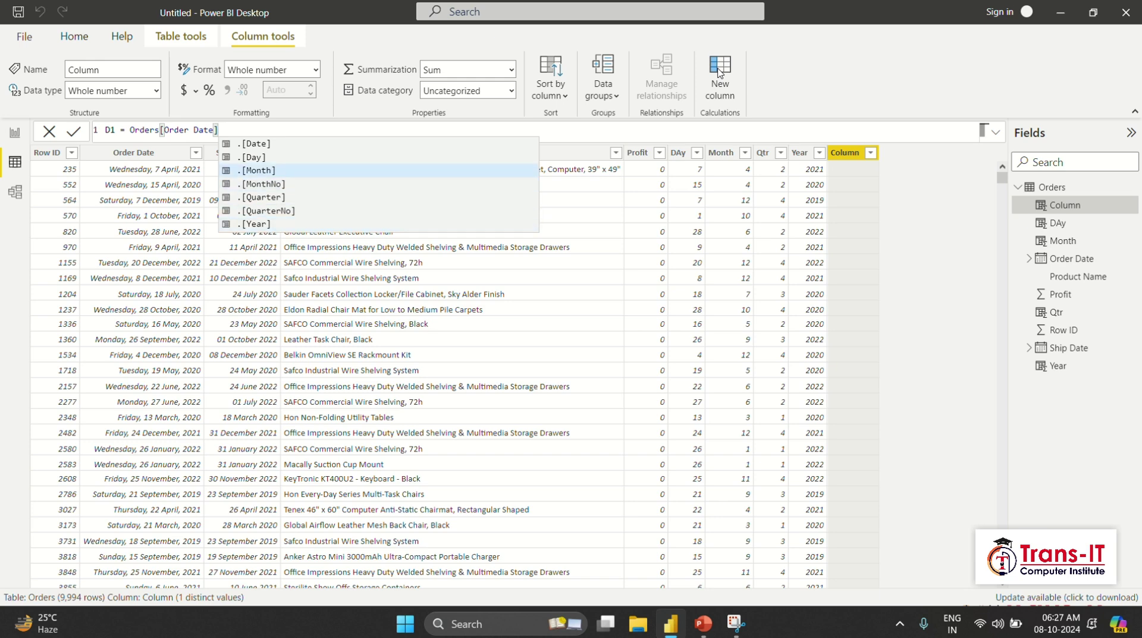
{"action": "key", "text": "Up"}
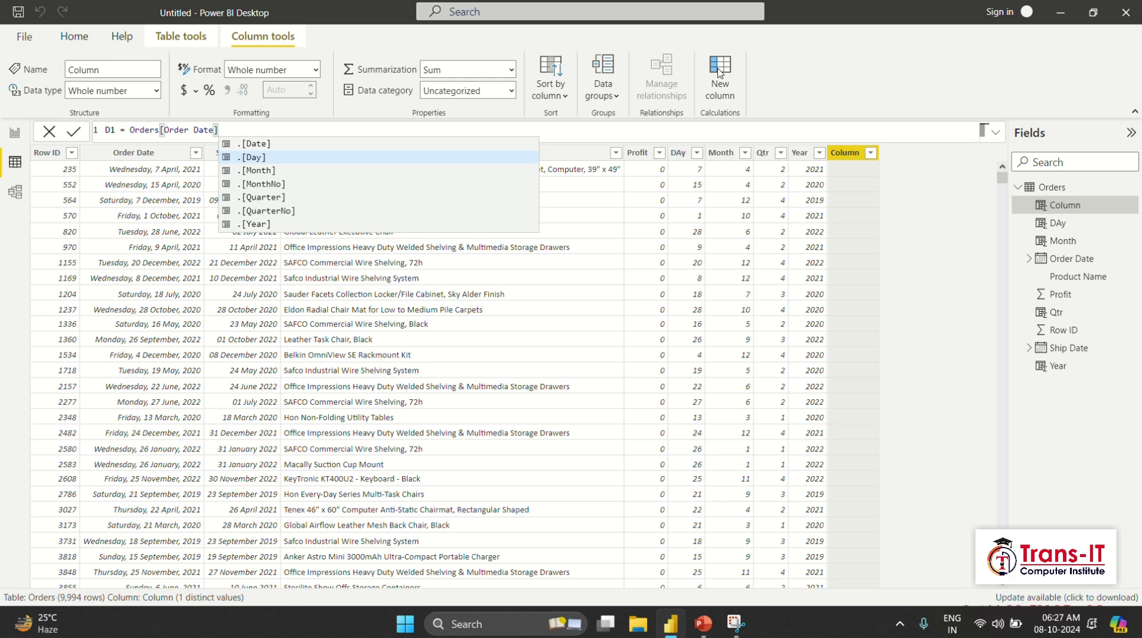
{"action": "key", "text": "Down"}
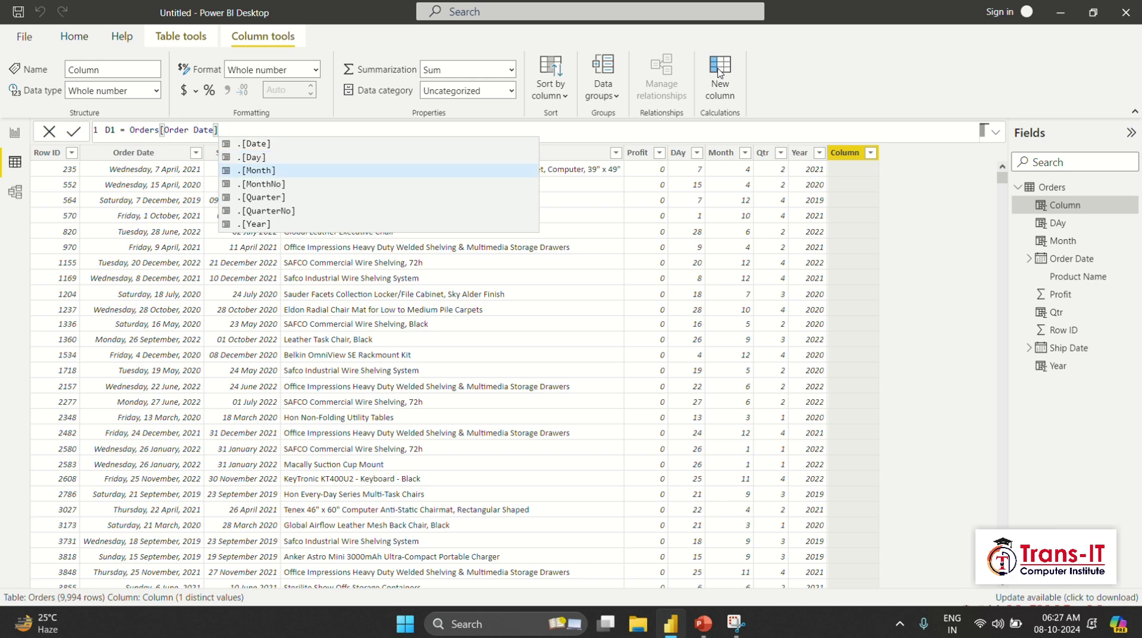
{"action": "key", "text": "Up"}
{"action": "key", "text": "Down"}
{"action": "key", "text": "Return"}
{"action": "key", "text": "Return"}
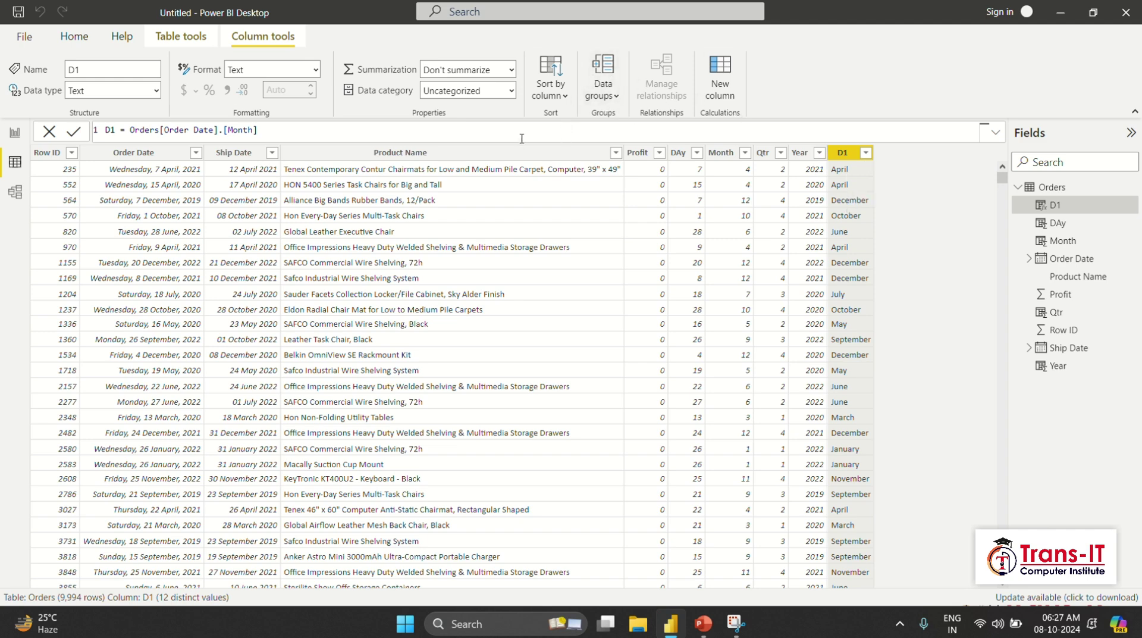
Replace the D1 column's formula with Orders[Order Date].[Day] and commit it
{"action": "key", "text": "BackSpace"}
{"action": "key", "text": "BackSpace"}
{"action": "key", "text": "BackSpace"}
{"action": "key", "text": "BackSpace"}
{"action": "key", "text": "BackSpace"}
{"action": "key", "text": "BackSpace"}
{"action": "key", "text": "BackSpace"}
{"action": "key", "text": "BackSpace"}
{"action": "key", "text": "BackSpace"}
{"action": "key", "text": "BackSpace"}
{"action": "key", "text": "BackSpace"}
{"action": "key", "text": "BackSpace"}
{"action": "key", "text": "BackSpace"}
{"action": "key", "text": "BackSpace"}
{"action": "key", "text": "BackSpace"}
{"action": "key", "text": "BackSpace"}
{"action": "key", "text": "BackSpace"}
{"action": "key", "text": "BackSpace"}
{"action": "key", "text": "BackSpace"}
{"action": "key", "text": "BackSpace"}
{"action": "key", "text": "BackSpace"}
{"action": "key", "text": "BackSpace"}
{"action": "key", "text": "BackSpace"}
{"action": "key", "text": "BackSpace"}
{"action": "key", "text": "BackSpace"}
{"action": "key", "text": "BackSpace"}
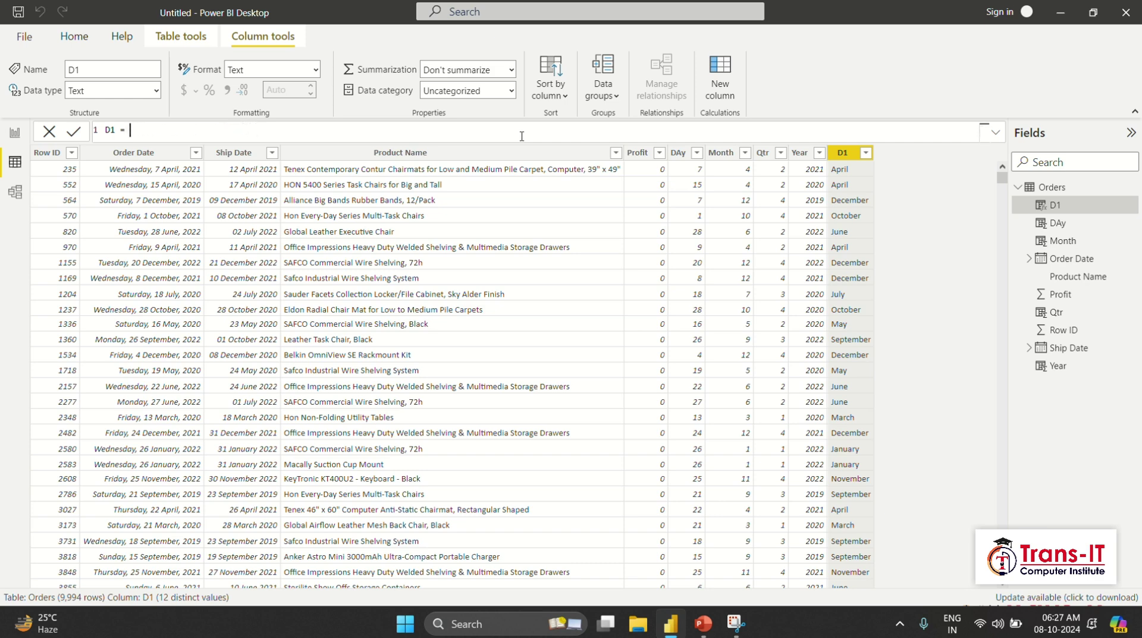
{"action": "type", "text": "order"}
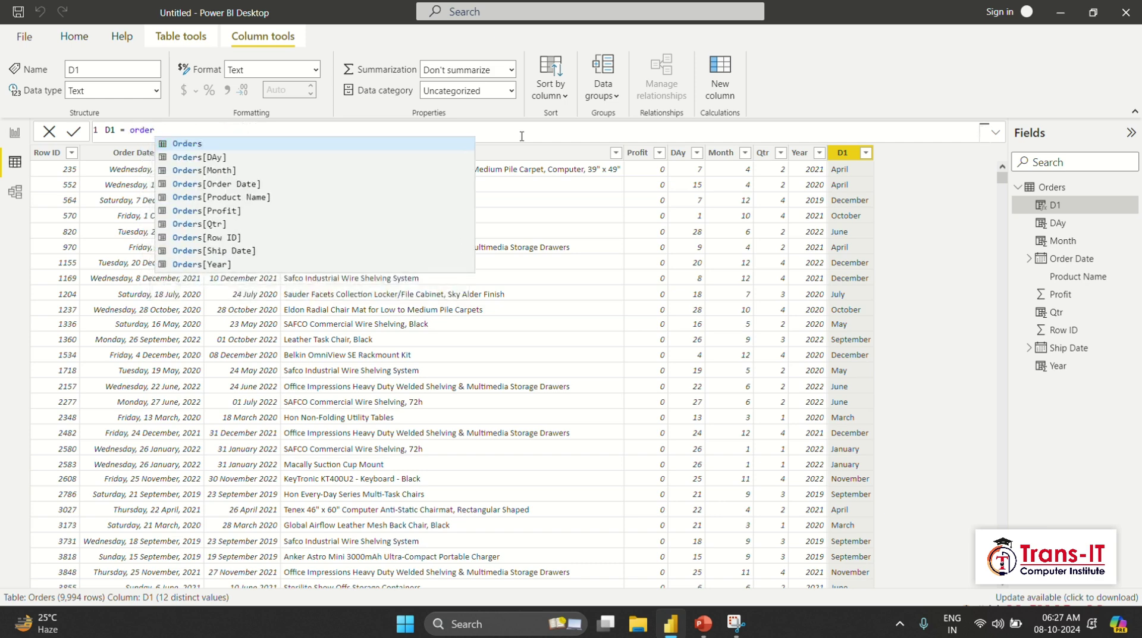
{"action": "key", "text": "Down"}
{"action": "key", "text": "Down"}
{"action": "key", "text": "Down"}
{"action": "key", "text": "Tab"}
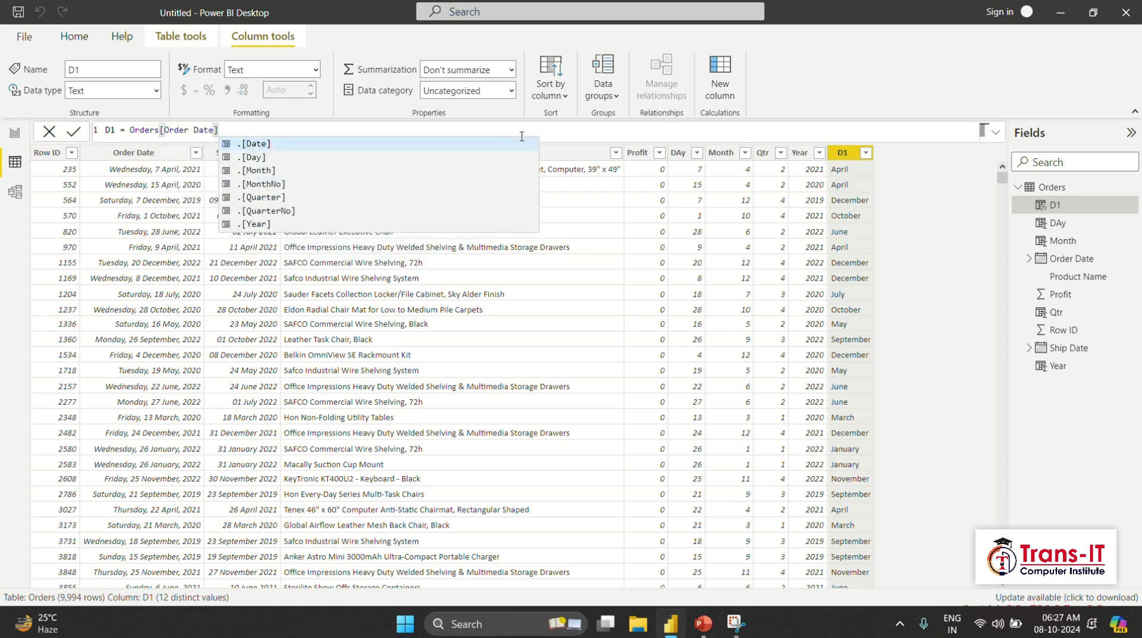
{"action": "key", "text": "Down"}
{"action": "key", "text": "Tab"}
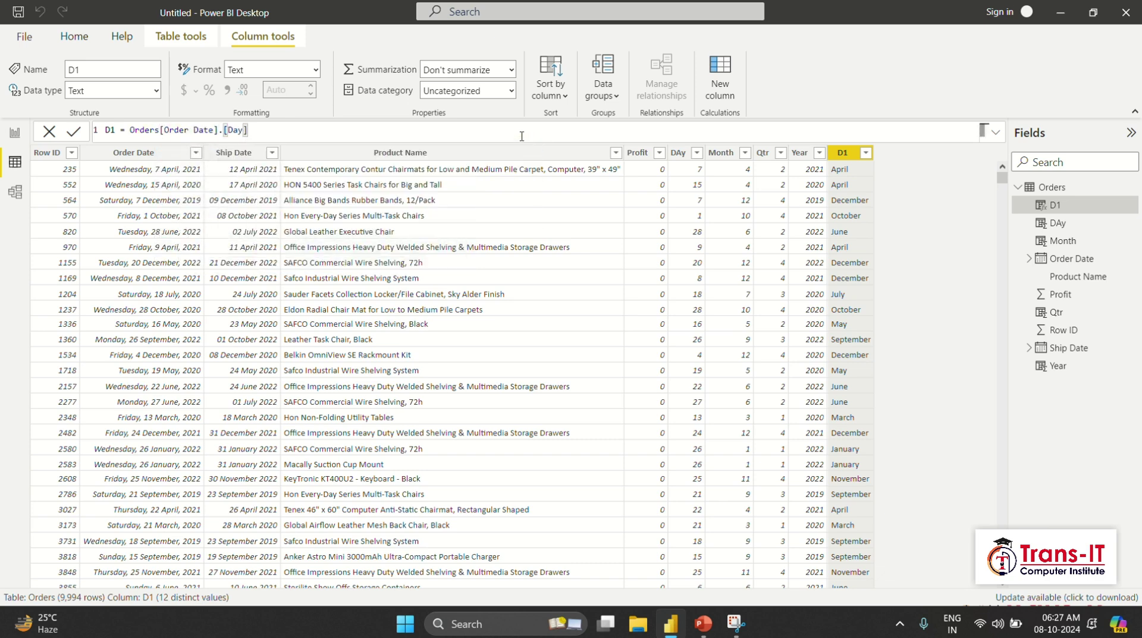
{"action": "key", "text": "Return"}
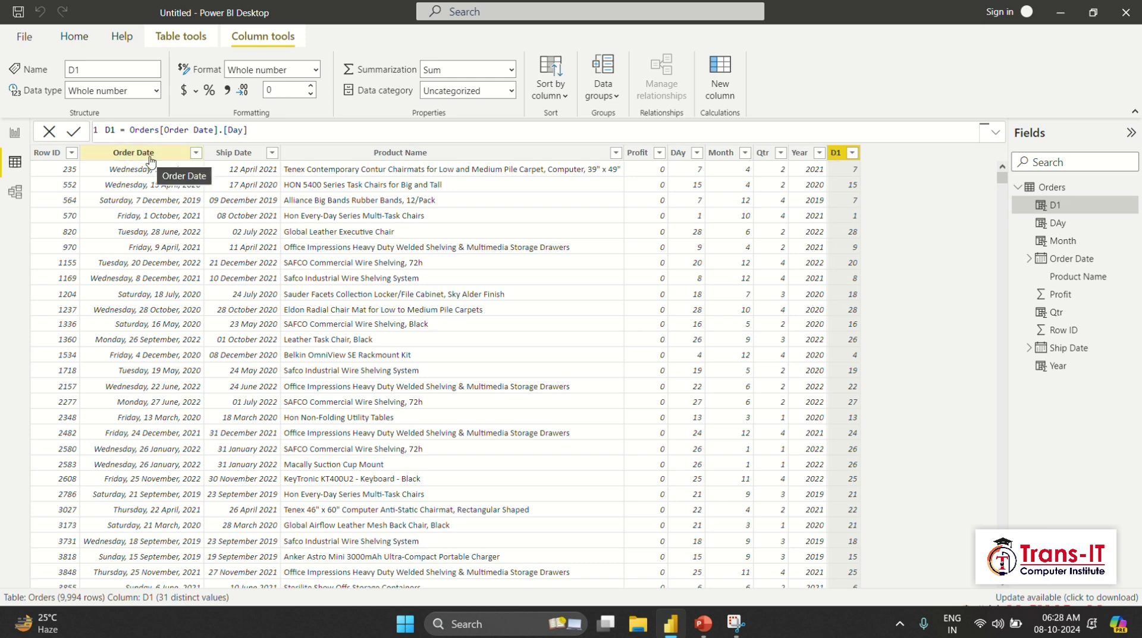
Add a calculated column to the Orders table with the formula Qtr1 = Orders[Order Date].[Quarter]
{"action": "left_click", "coordinate": [730, 65]}
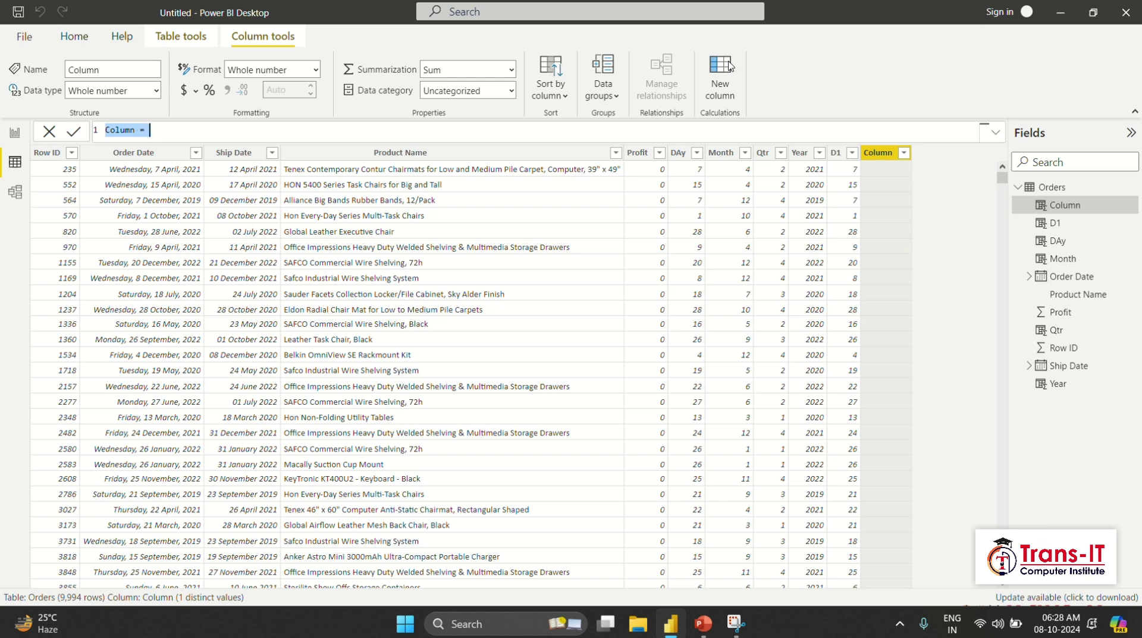
{"action": "type", "text": "Qtr 1 = o"}
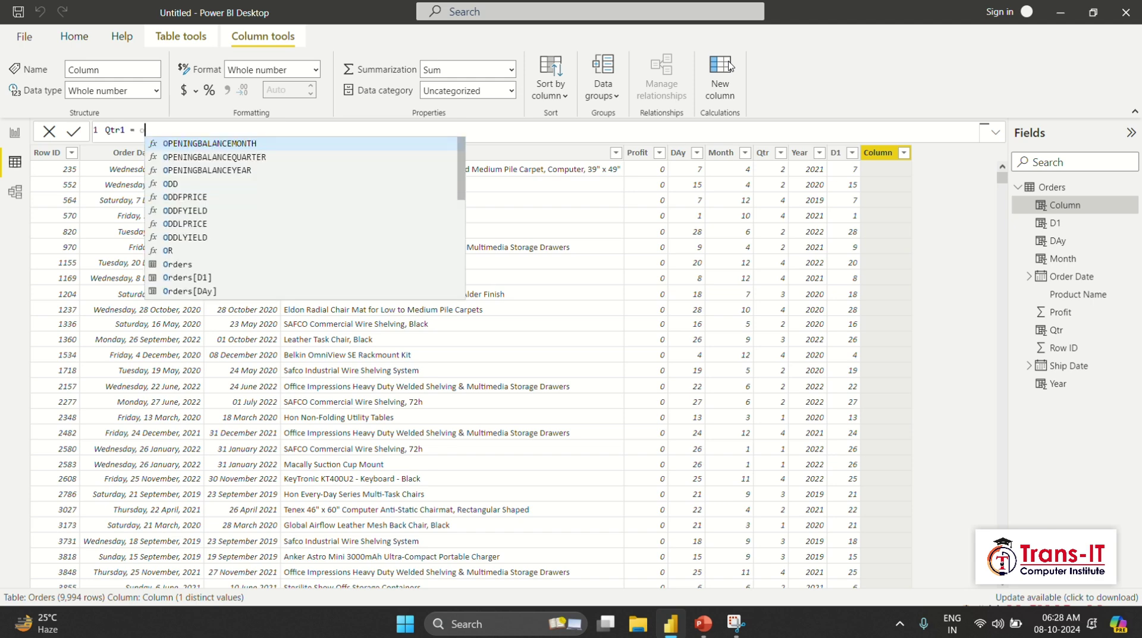
{"action": "type", "text": "rder"}
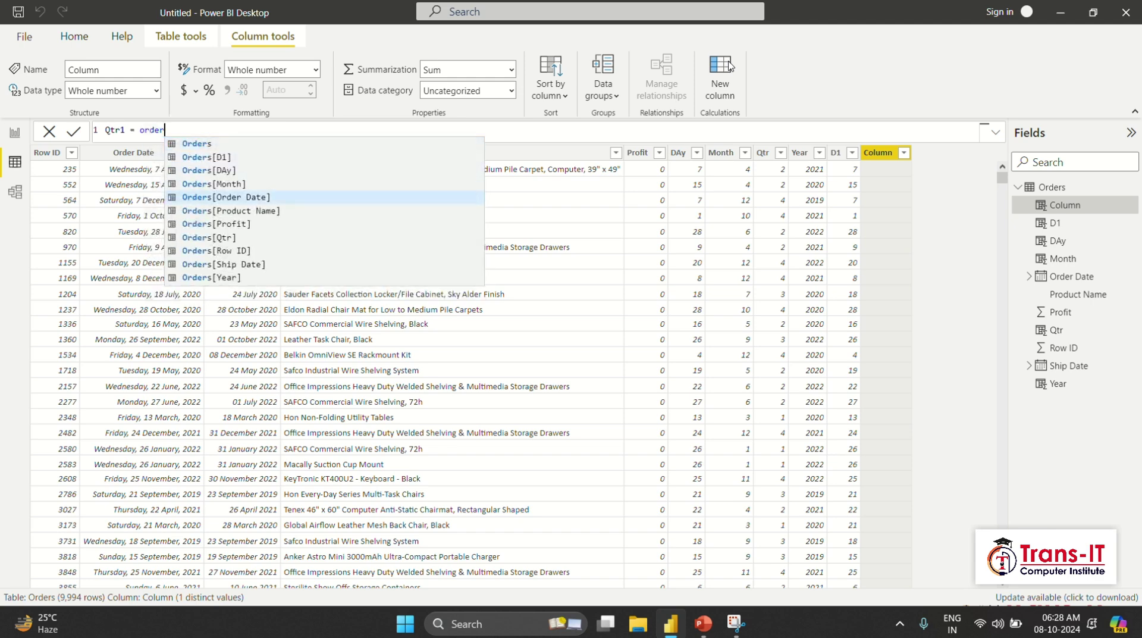
{"action": "key", "text": "Tab"}
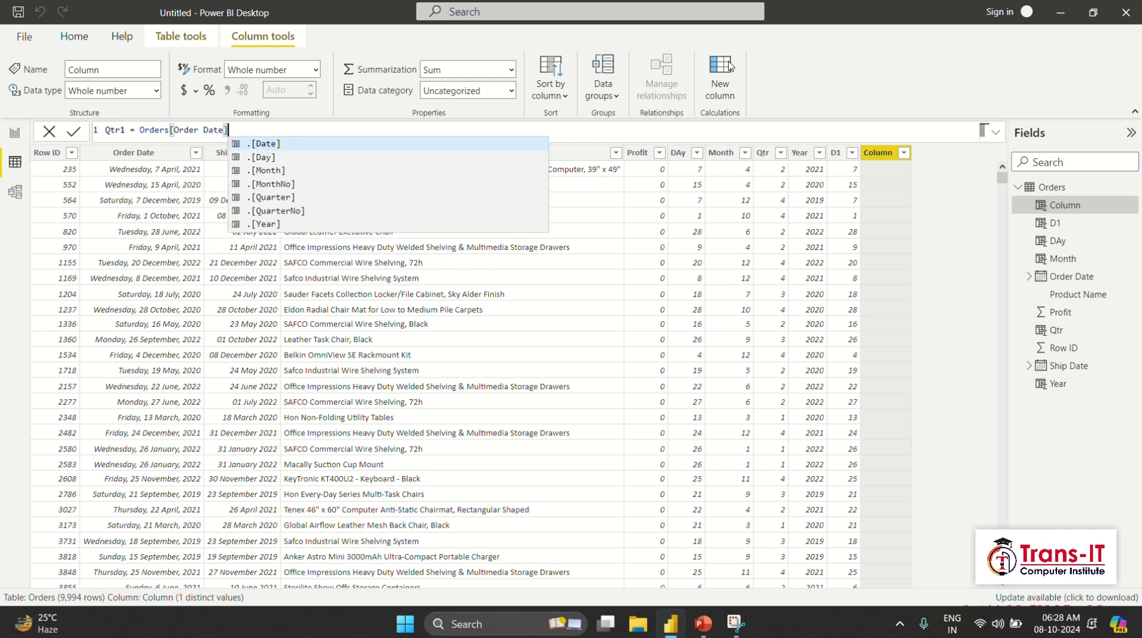
{"action": "key", "text": "Down"}
{"action": "key", "text": "Down"}
{"action": "key", "text": "Down"}
{"action": "key", "text": "Down"}
{"action": "key", "text": "Down"}
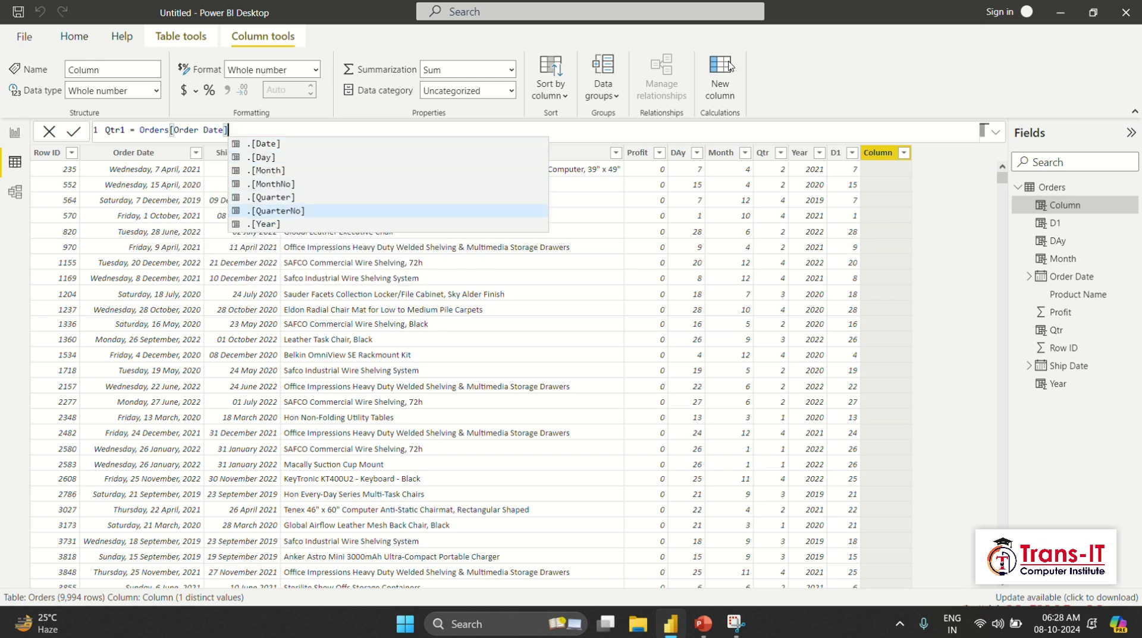
{"action": "key", "text": "Up"}
{"action": "key", "text": "Tab"}
{"action": "key", "text": "Return"}
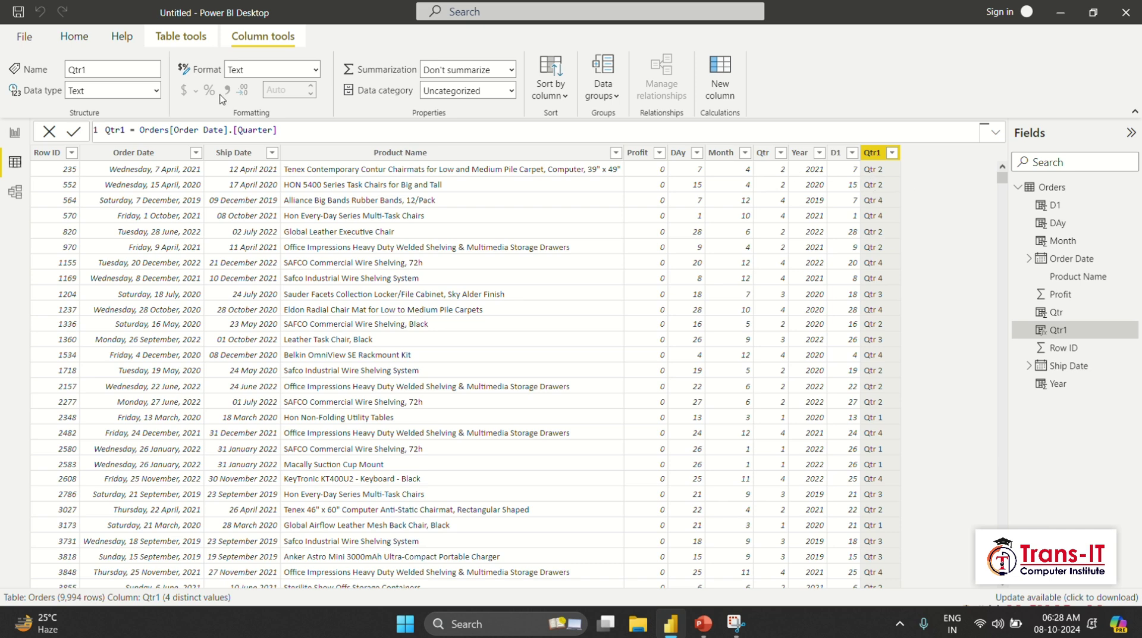
Review the date functions listed on the Basic DAX Functions slide in PowerPoint and return to the Orders table in Power BI
{"action": "key", "text": "alt+Tab"}
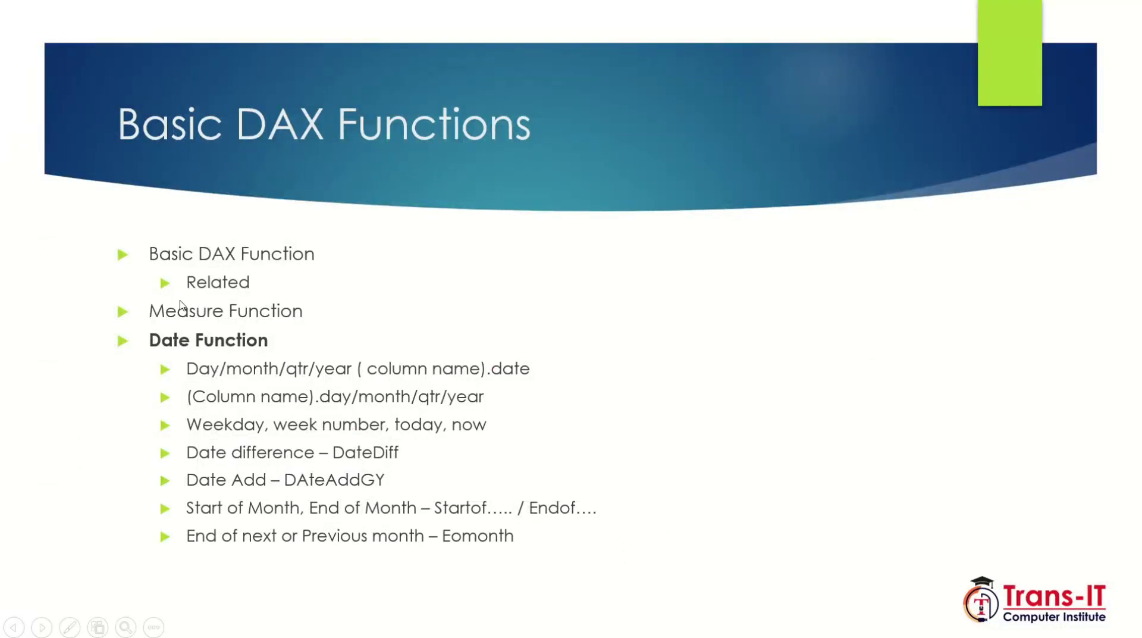
{"action": "key", "text": "alt+Tab"}
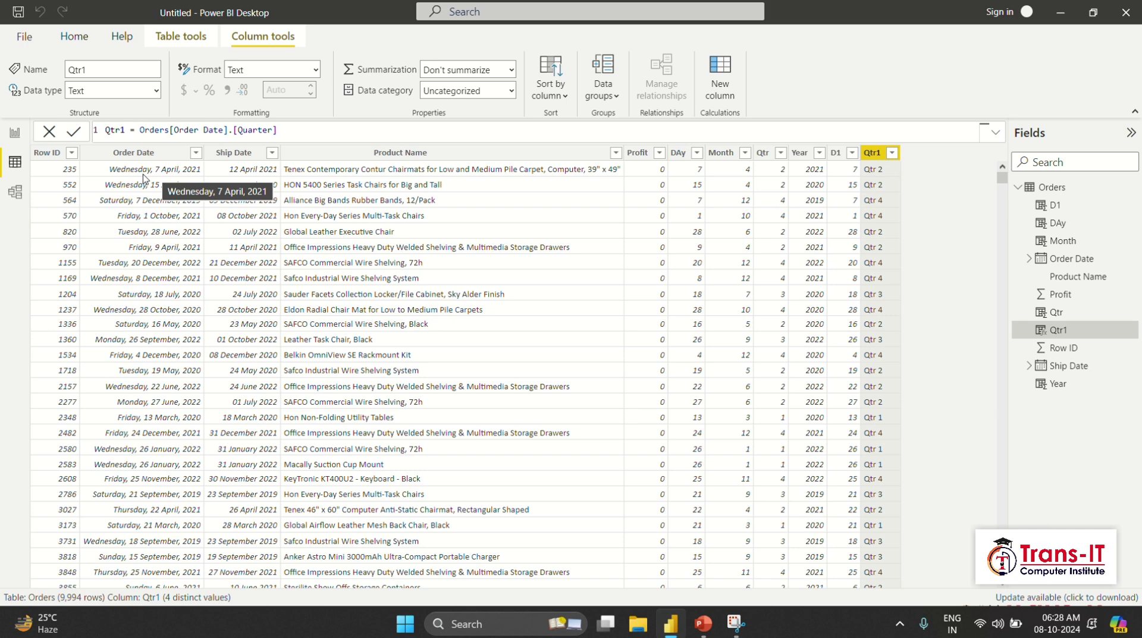
Add a calculated column named WD to the Orders table and start its formula with WEEKDAY(Orders[Order Date].[Date]
{"action": "left_click", "coordinate": [721, 66]}
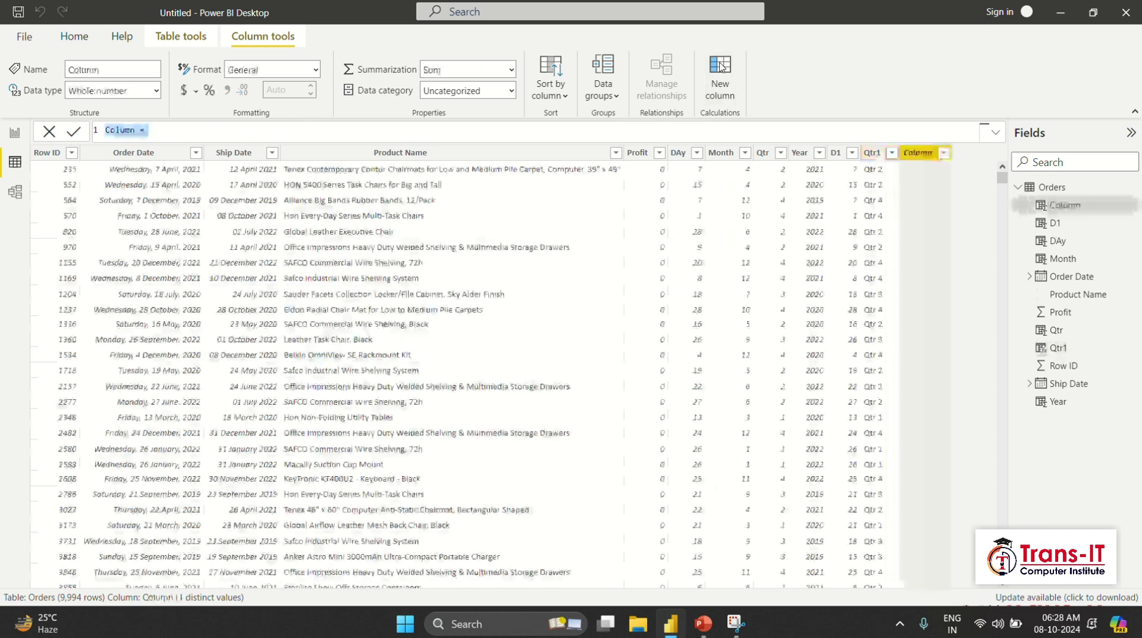
{"action": "type", "text": "w"}
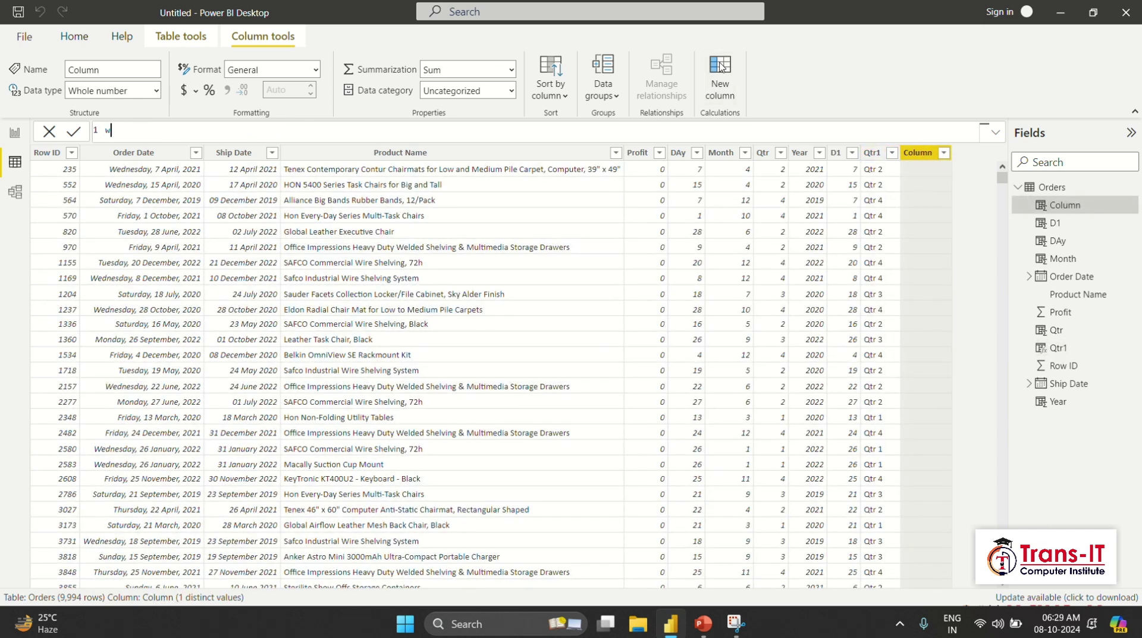
{"action": "type", "text": "D = week"}
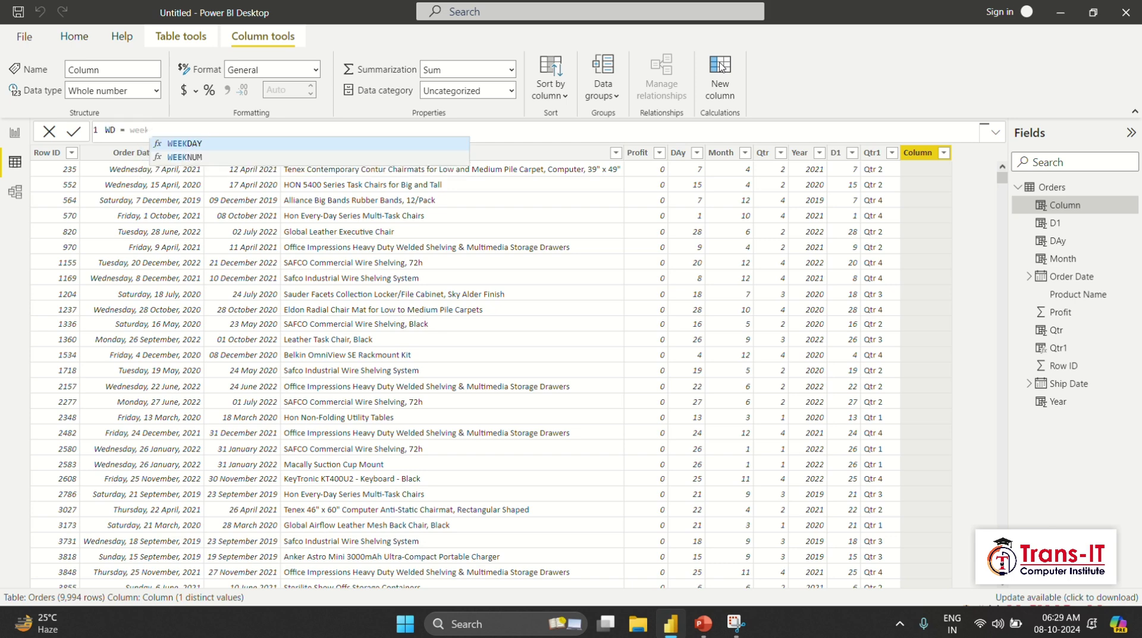
{"action": "key", "text": "Tab"}
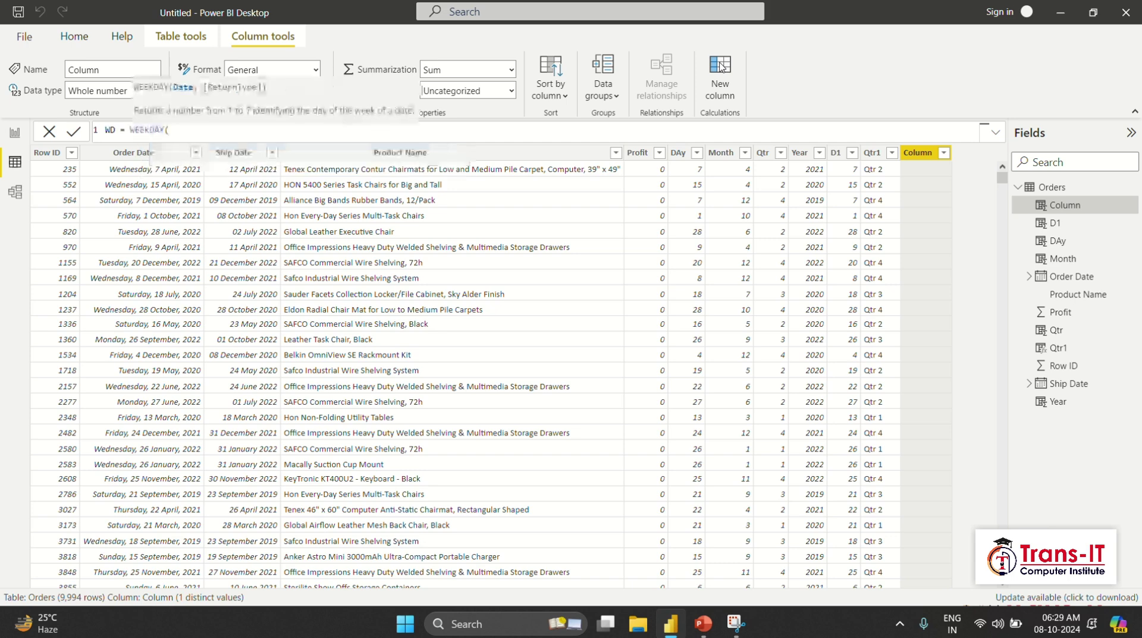
{"action": "type", "text": "orde"}
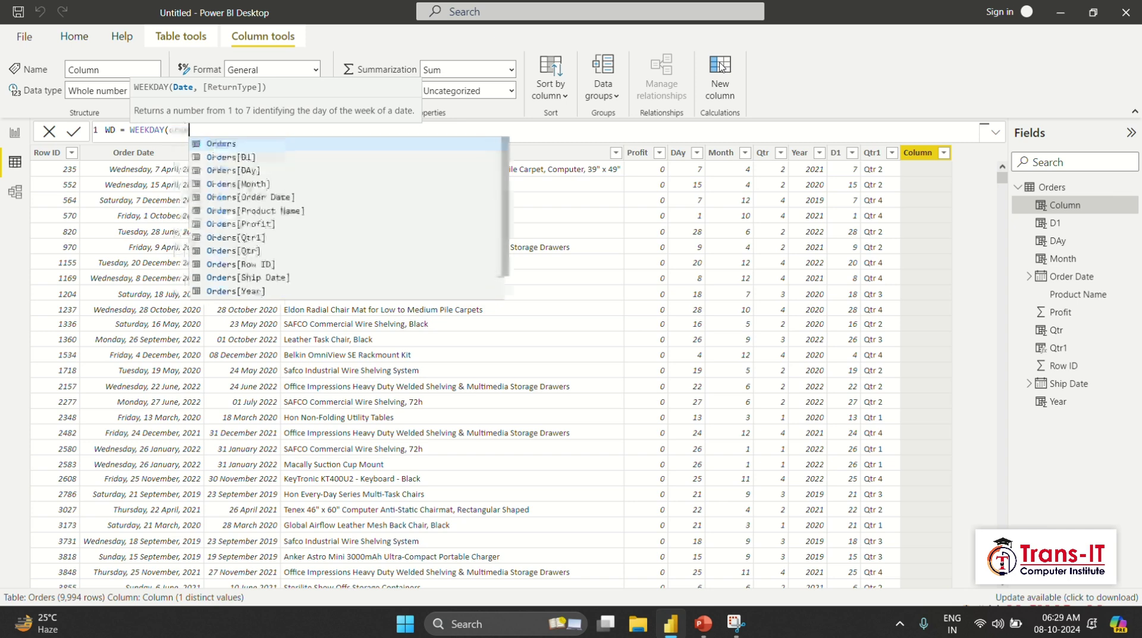
{"action": "key", "text": "Down"}
{"action": "key", "text": "Down"}
{"action": "key", "text": "Down"}
{"action": "key", "text": "Down"}
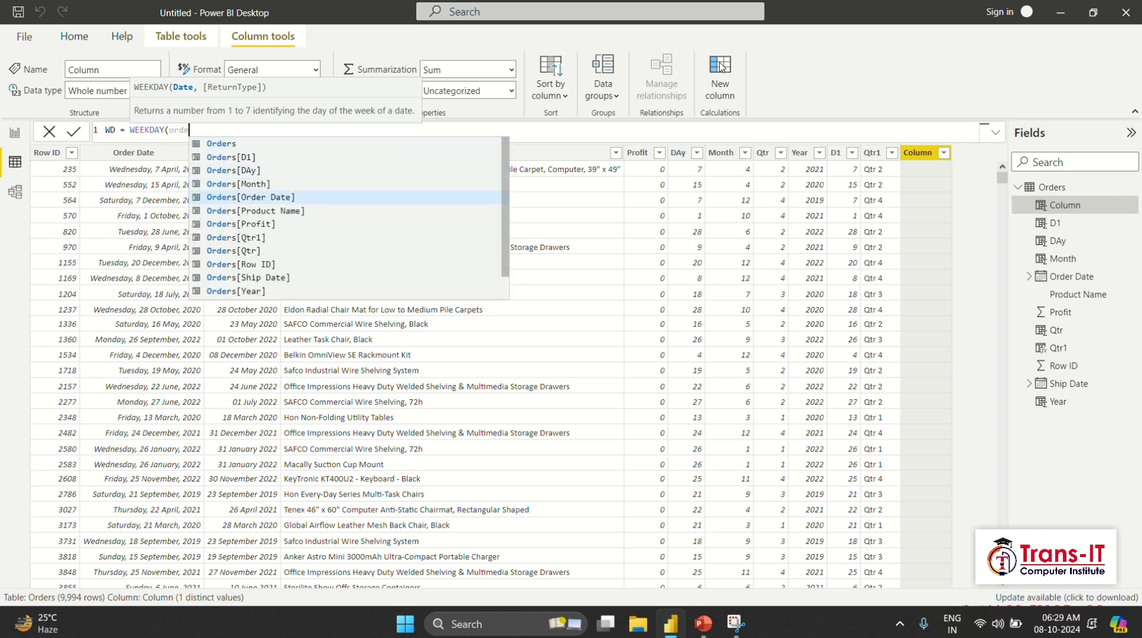
{"action": "key", "text": "Tab"}
{"action": "key", "text": "Tab"}
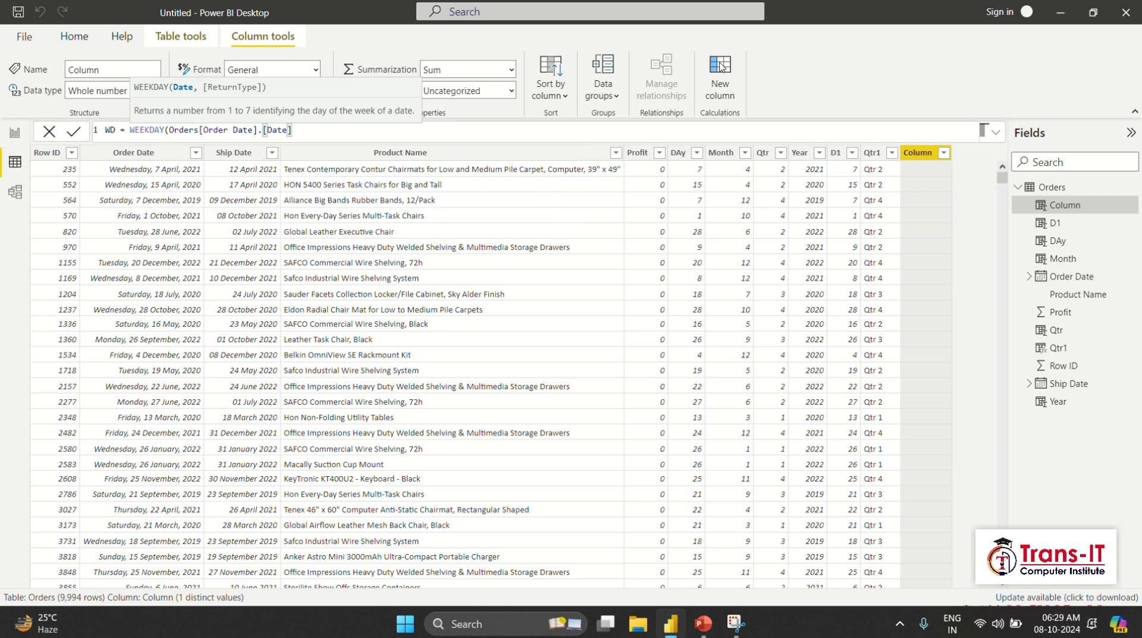
Complete the WD column's WEEKDAY formula with return type 1 and commit it
{"action": "type", "text": ","}
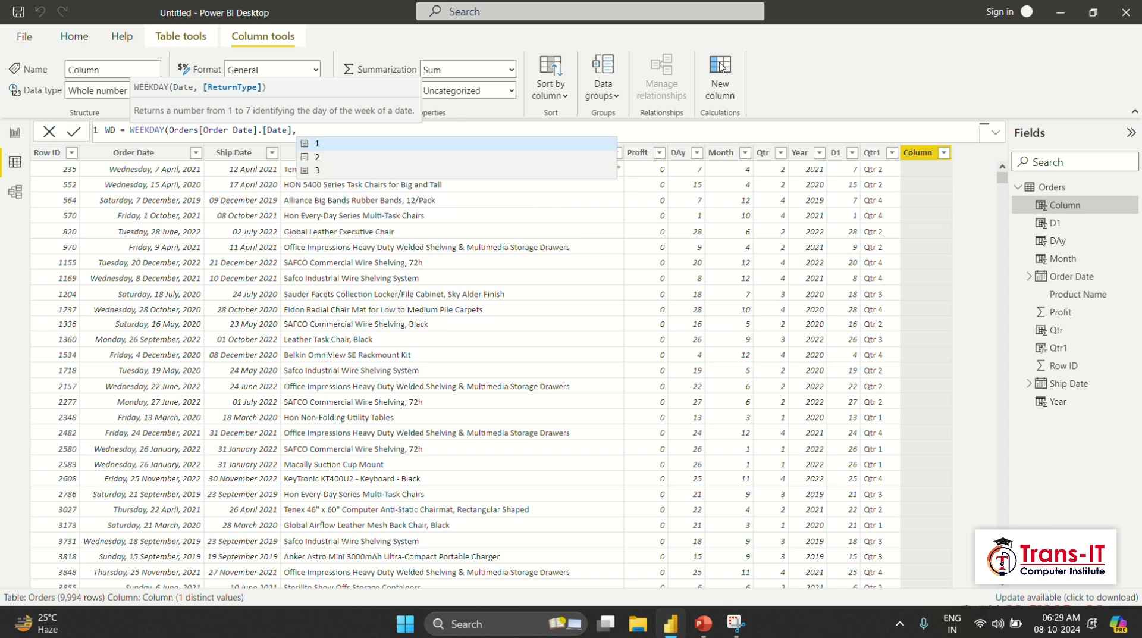
{"action": "key", "text": "Down"}
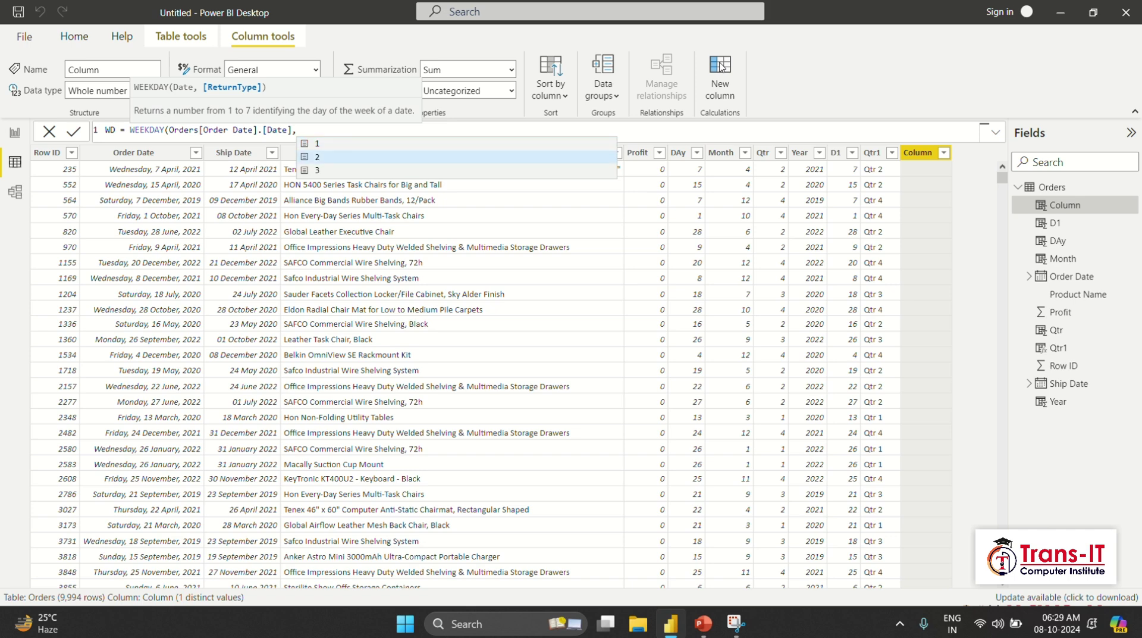
{"action": "key", "text": "Down"}
{"action": "key", "text": "Down"}
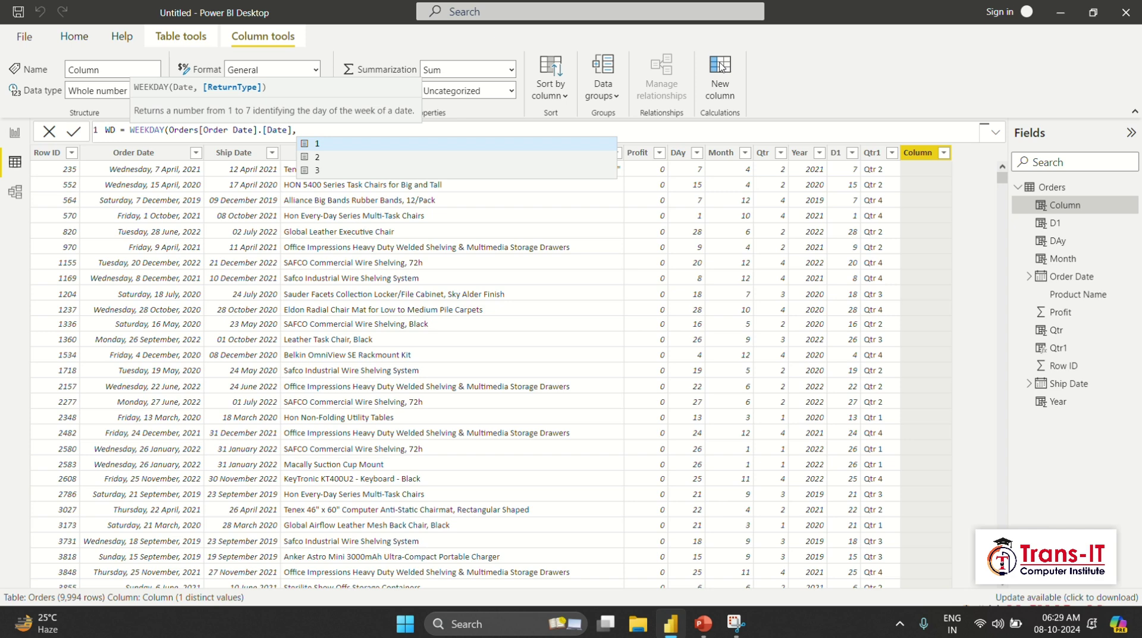
{"action": "type", "text": "1)"}
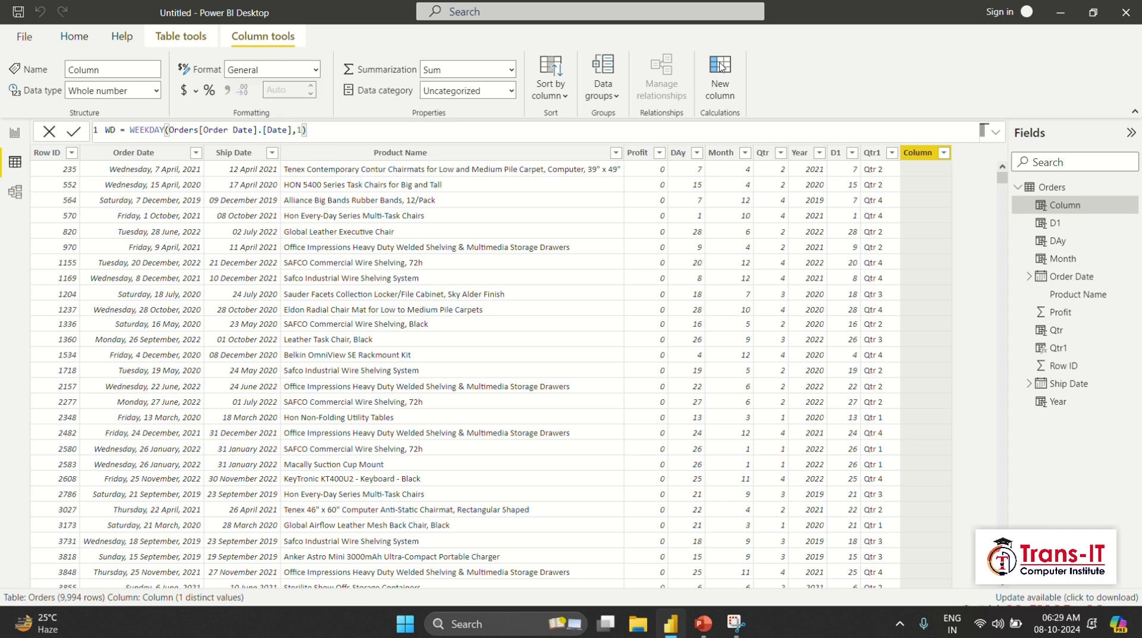
{"action": "key", "text": "Return"}
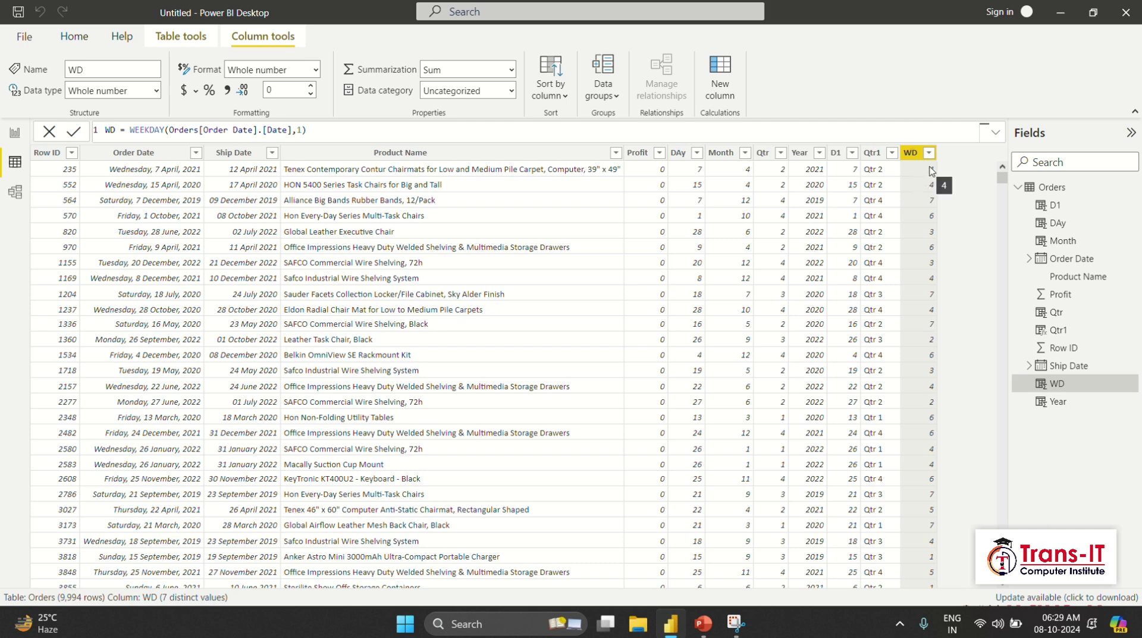
Change the return type in the WD column's WEEKDAY formula to 2 and commit it
{"action": "left_click", "coordinate": [476, 133]}
{"action": "key", "text": "BackSpace"}
{"action": "key", "text": "BackSpace"}
{"action": "type", "text": "2)"}
{"action": "key", "text": "Return"}
Add a calculated column named WN to the Orders table and start its formula with the WEEKNUM function
{"action": "left_click", "coordinate": [721, 65]}
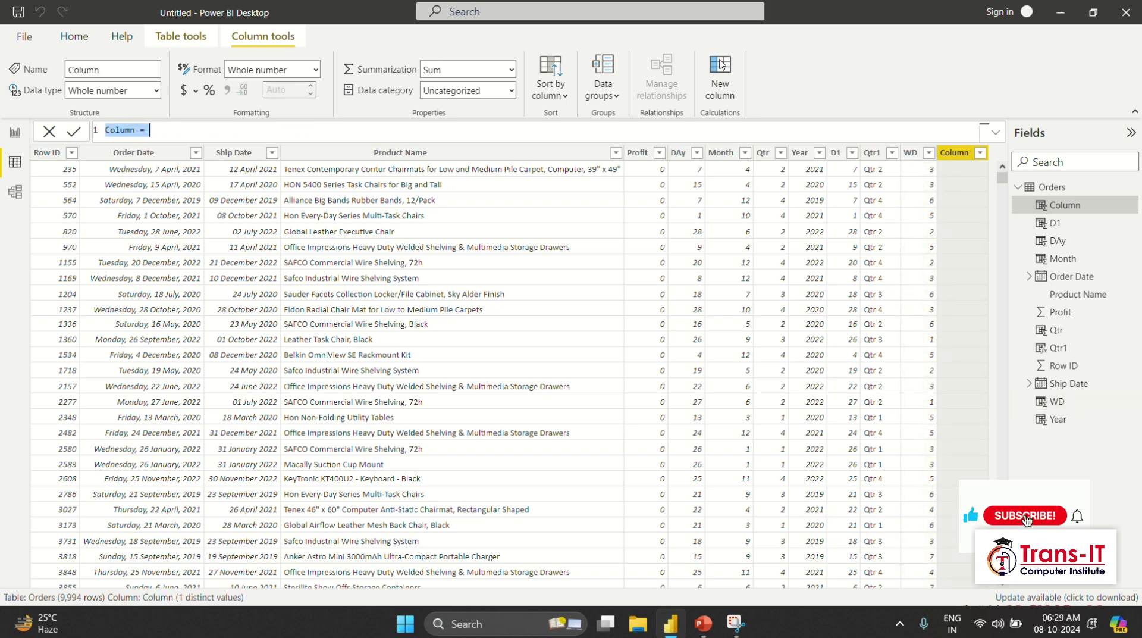
{"action": "type", "text": "WN = "}
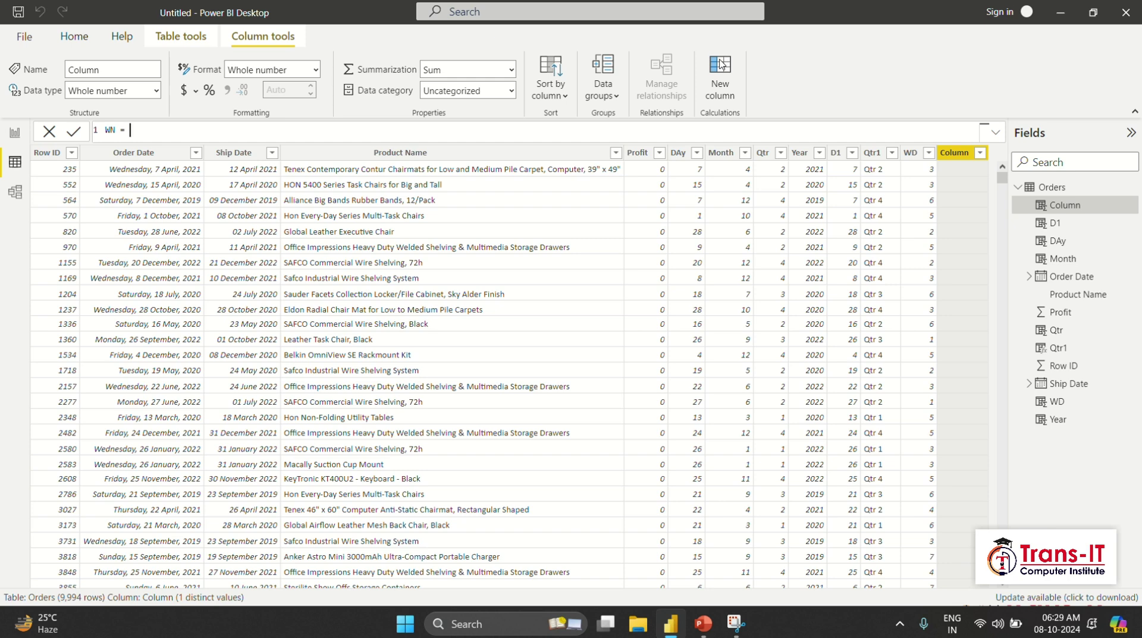
{"action": "type", "text": "week"}
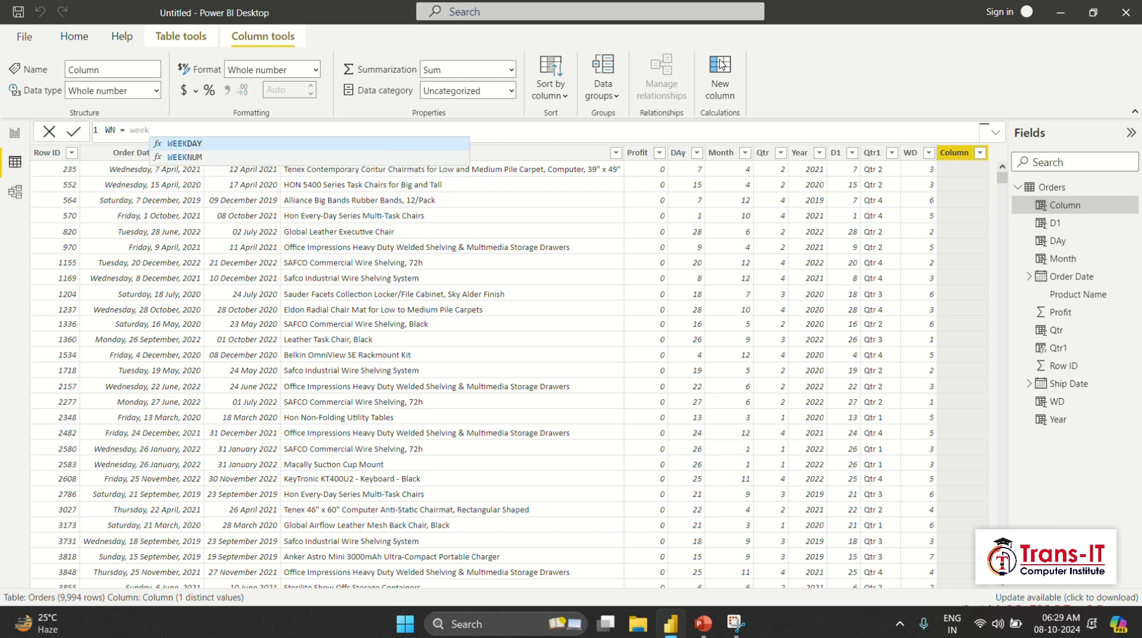
{"action": "key", "text": "Down"}
{"action": "key", "text": "Tab"}
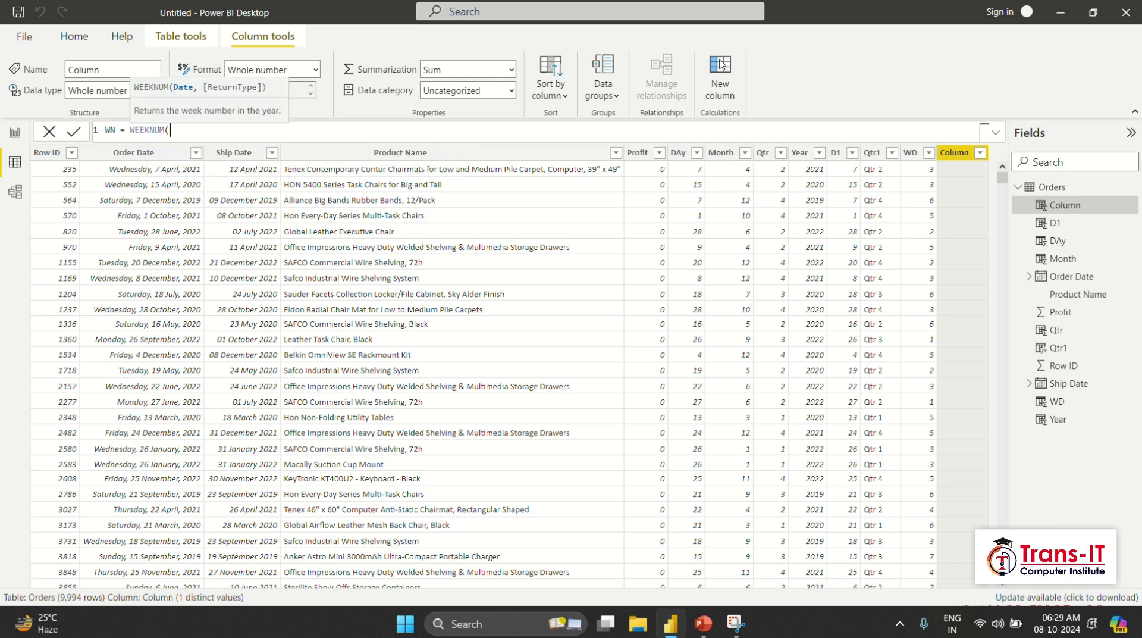
Complete the WN column's WEEKNUM formula with Orders[Order Date].[Date] and commit it
{"action": "type", "text": "orde"}
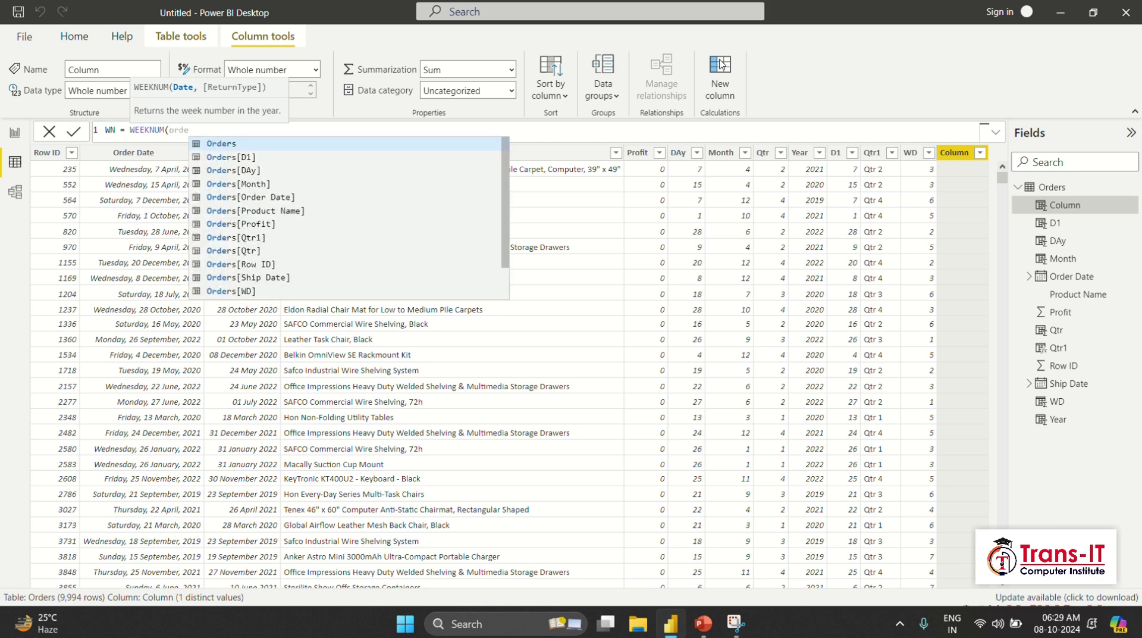
{"action": "key", "text": "Down"}
{"action": "key", "text": "Down"}
{"action": "key", "text": "Down"}
{"action": "key", "text": "Down"}
{"action": "key", "text": "Down"}
{"action": "key", "text": "Up"}
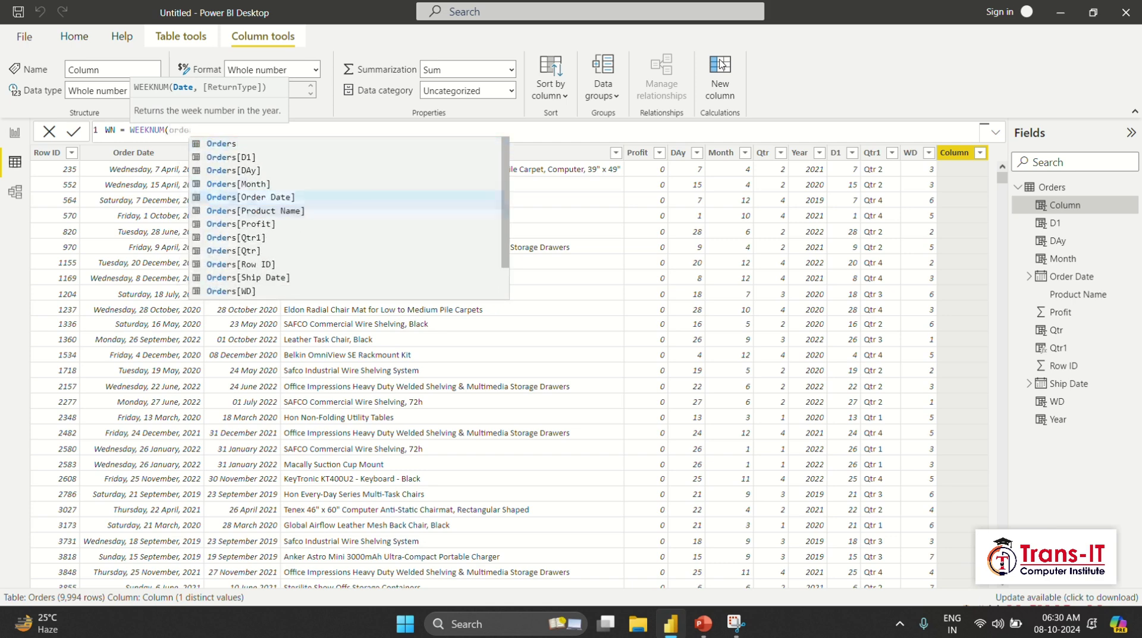
{"action": "key", "text": "Tab"}
{"action": "type", "text": "."}
{"action": "key", "text": "Tab"}
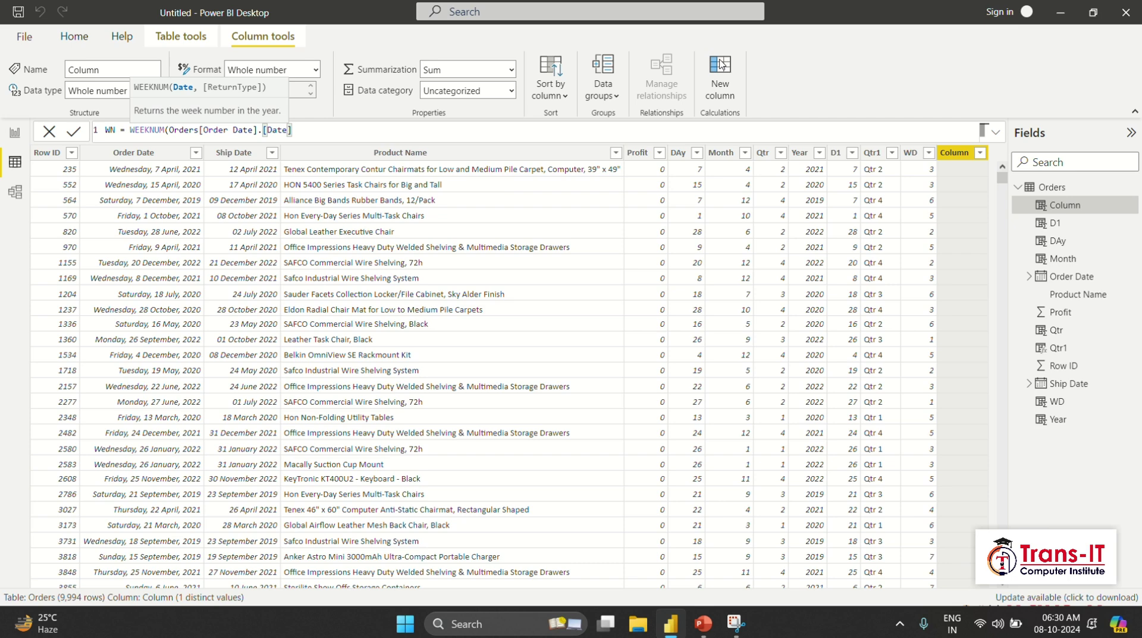
{"action": "type", "text": ")"}
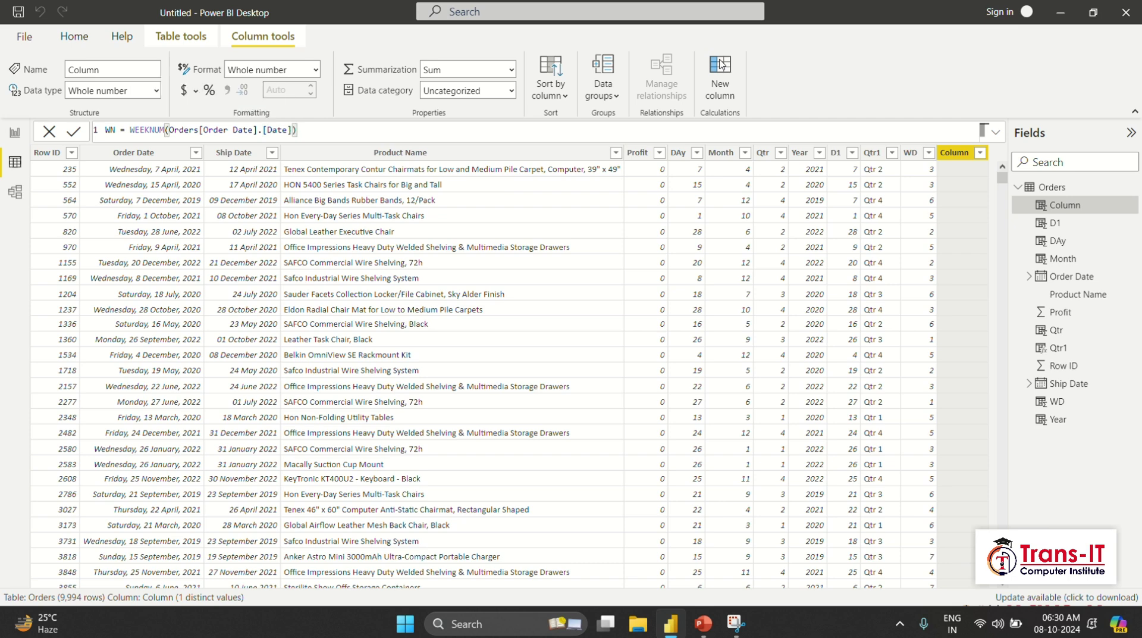
{"action": "key", "text": "Return"}
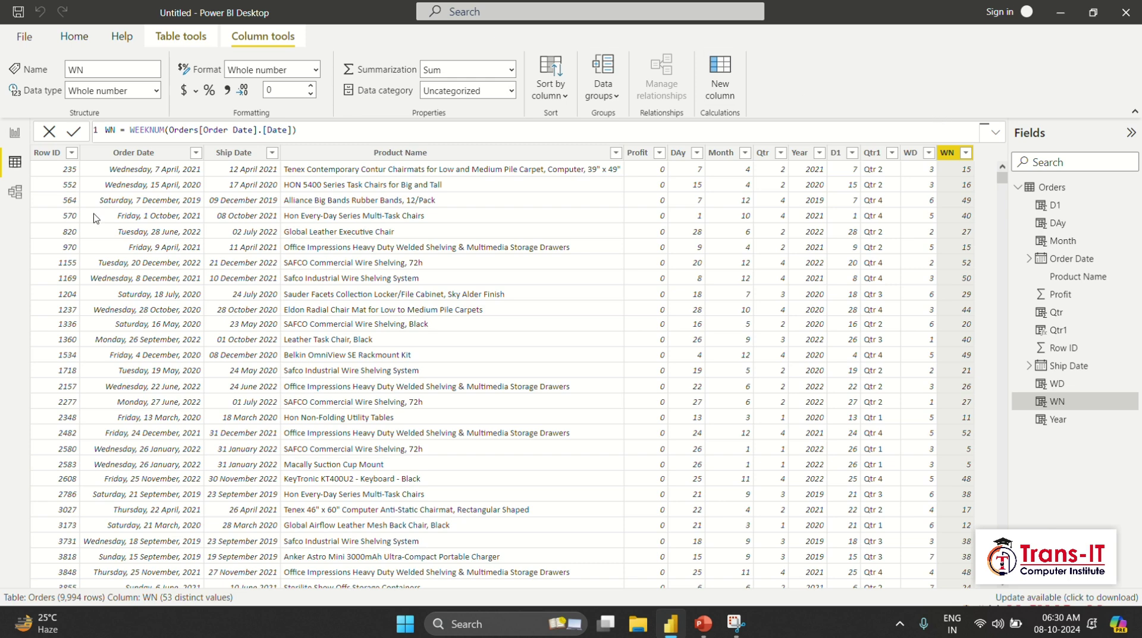
Add a calculated column to the Orders table with the formula TD = TODAY()
{"action": "left_click", "coordinate": [720, 71]}
{"action": "type", "text": "TD"}
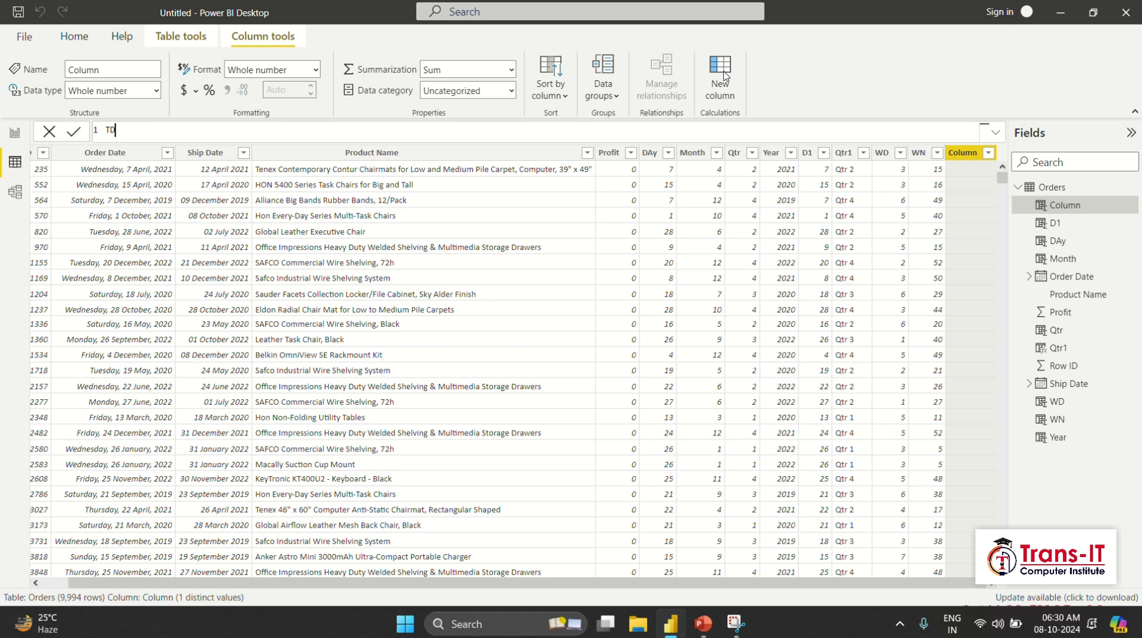
{"action": "type", "text": " = toda"}
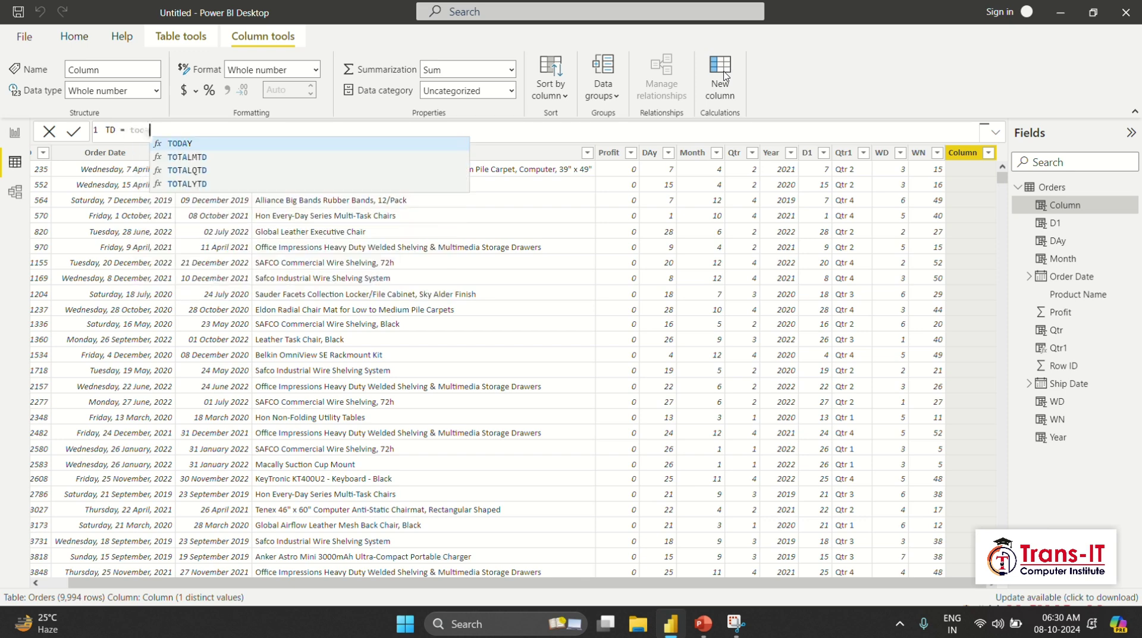
{"action": "key", "text": "Tab"}
{"action": "type", "text": ")"}
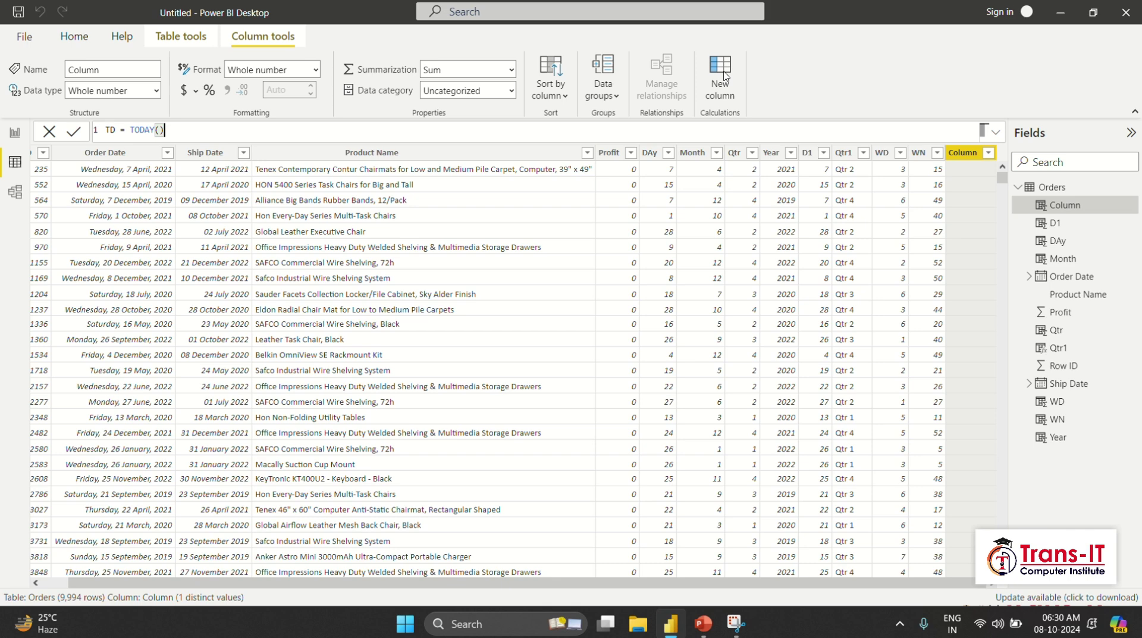
{"action": "key", "text": "Return"}
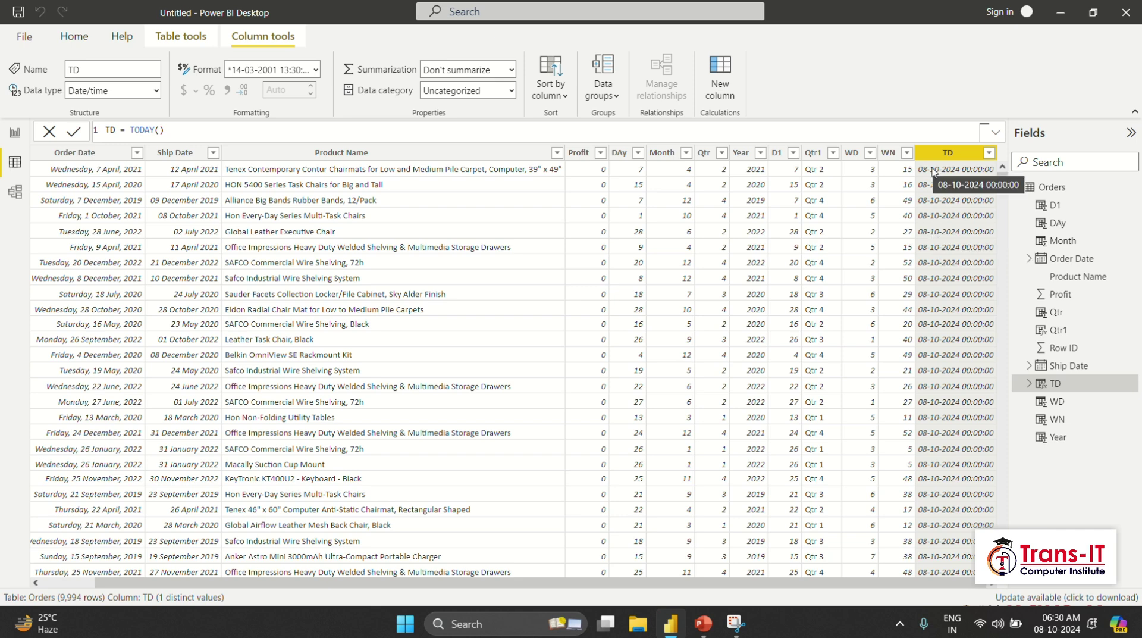
Set the TD column's data type to Date and keep its long date format
{"action": "left_click", "coordinate": [159, 91]}
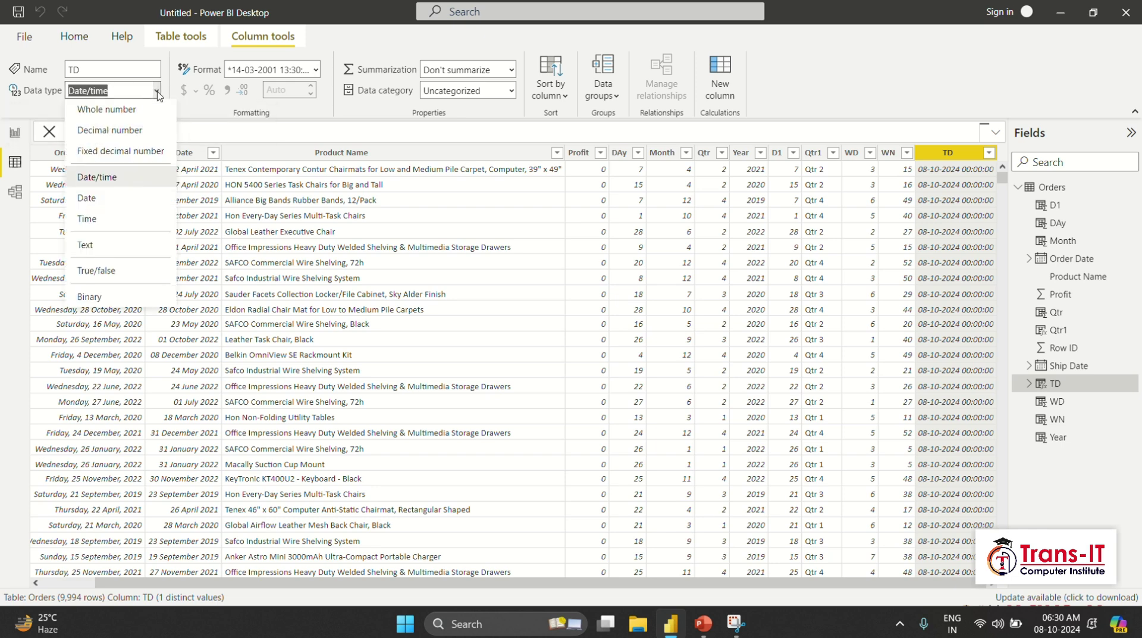
{"action": "left_click", "coordinate": [98, 198]}
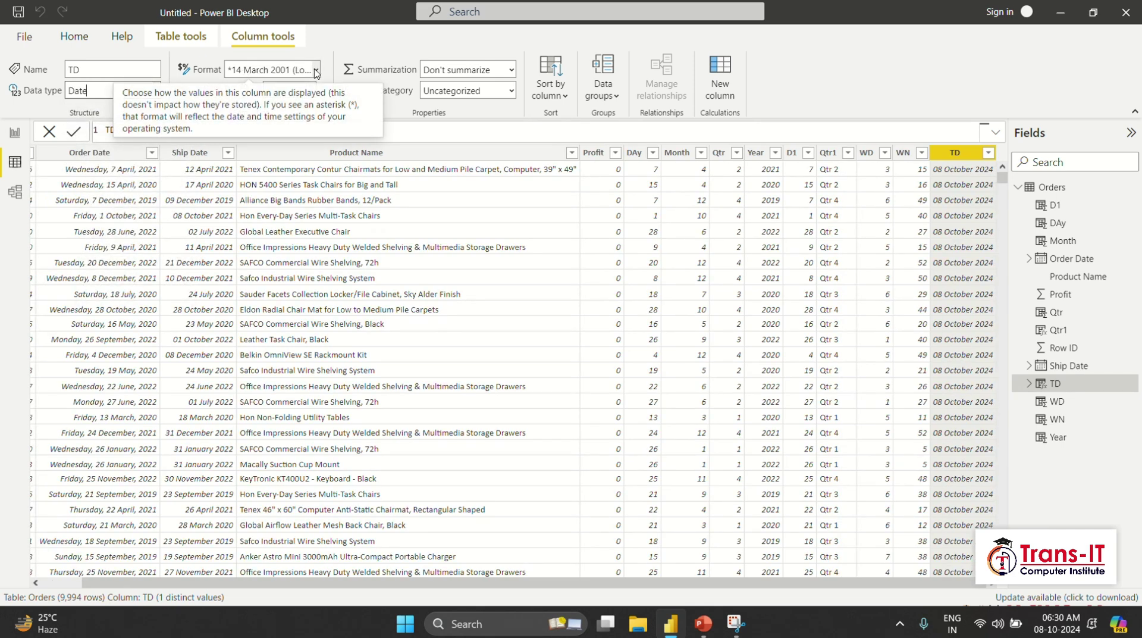
{"action": "left_click", "coordinate": [315, 70]}
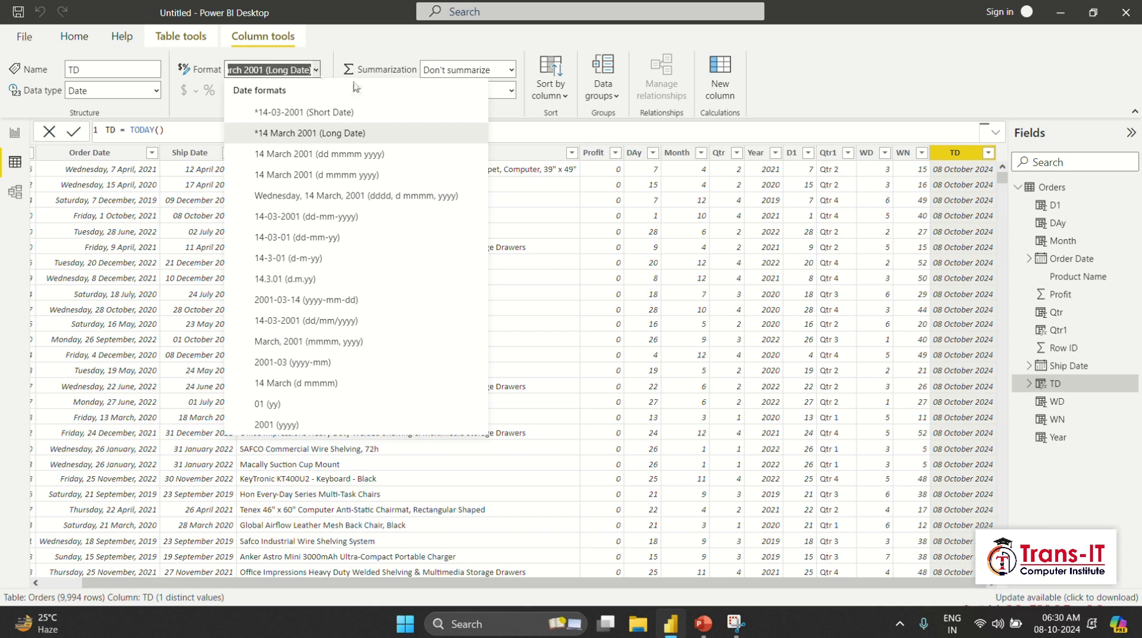
{"action": "left_click", "coordinate": [601, 231]}
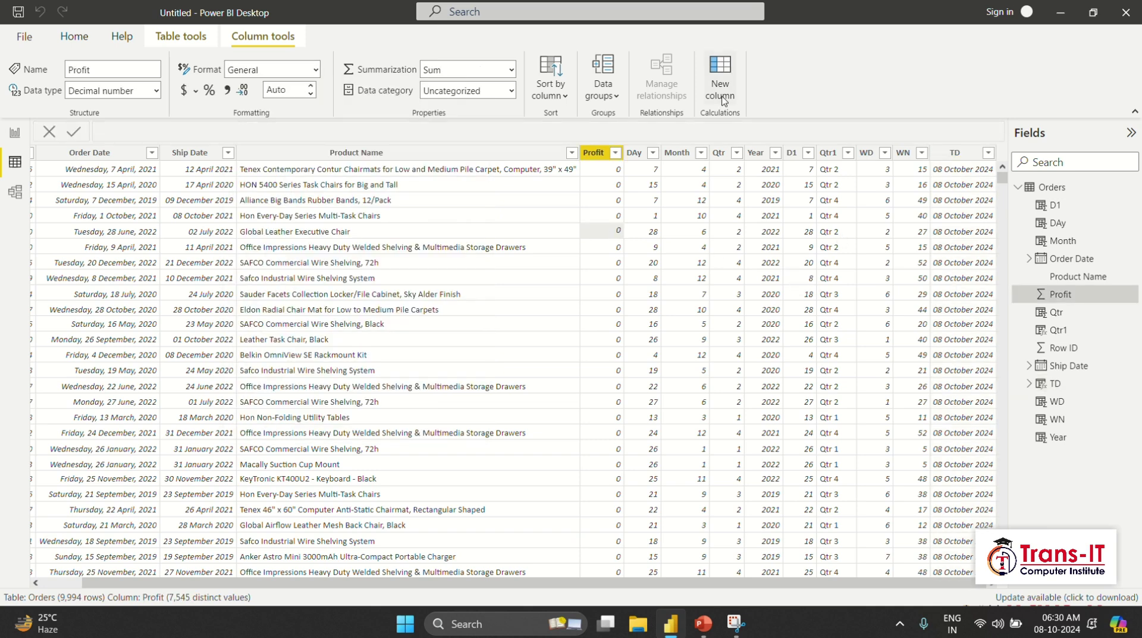
Add a calculated column to the Orders table with the formula NW = NOW()
{"action": "left_click", "coordinate": [727, 62]}
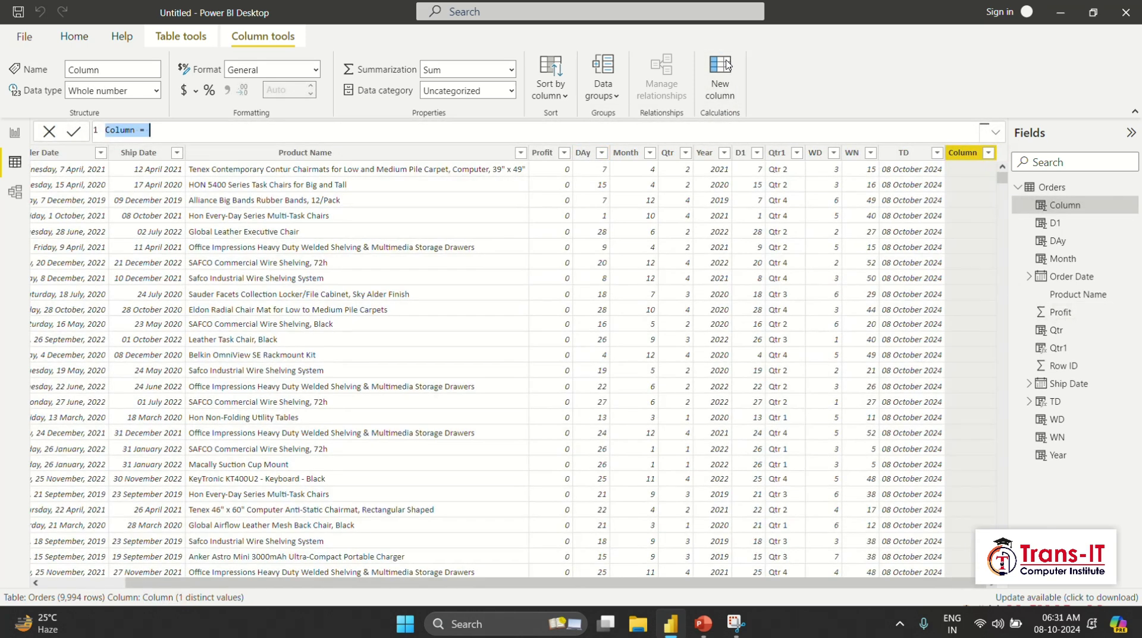
{"action": "type", "text": "NW = now()"}
{"action": "key", "text": "Return"}
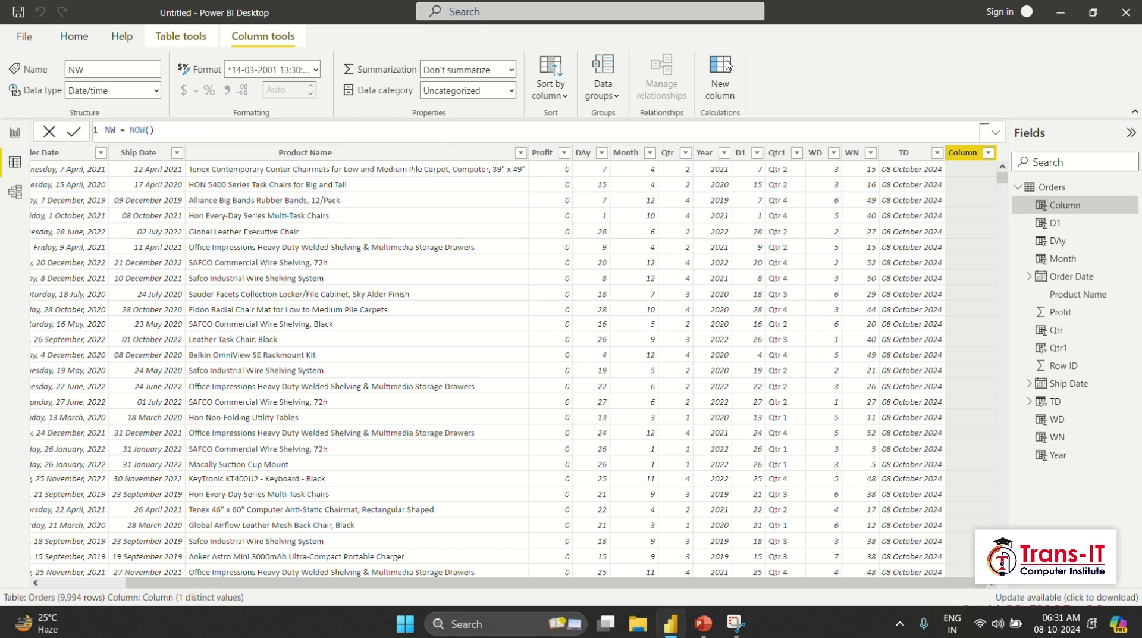